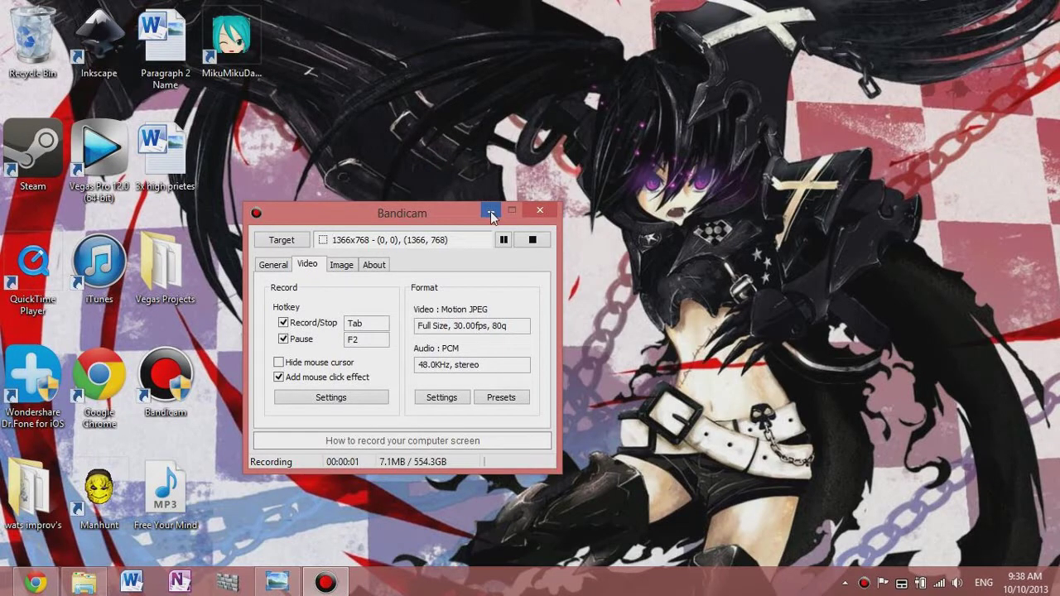
View Bandicam's video recording settings and hide its window in the system tray.
left_click(490, 211)
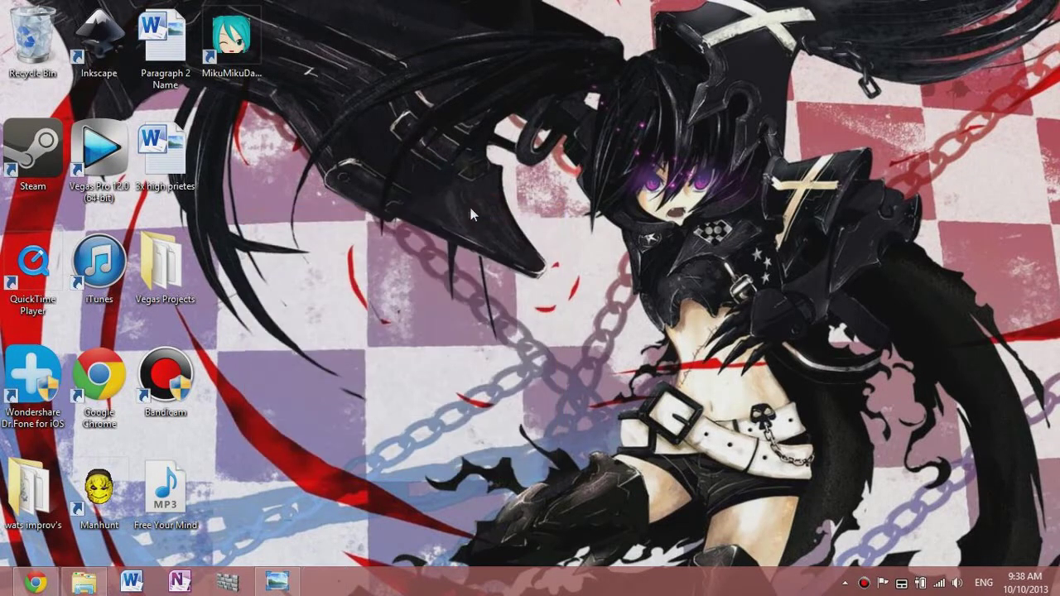
left_click(864, 584)
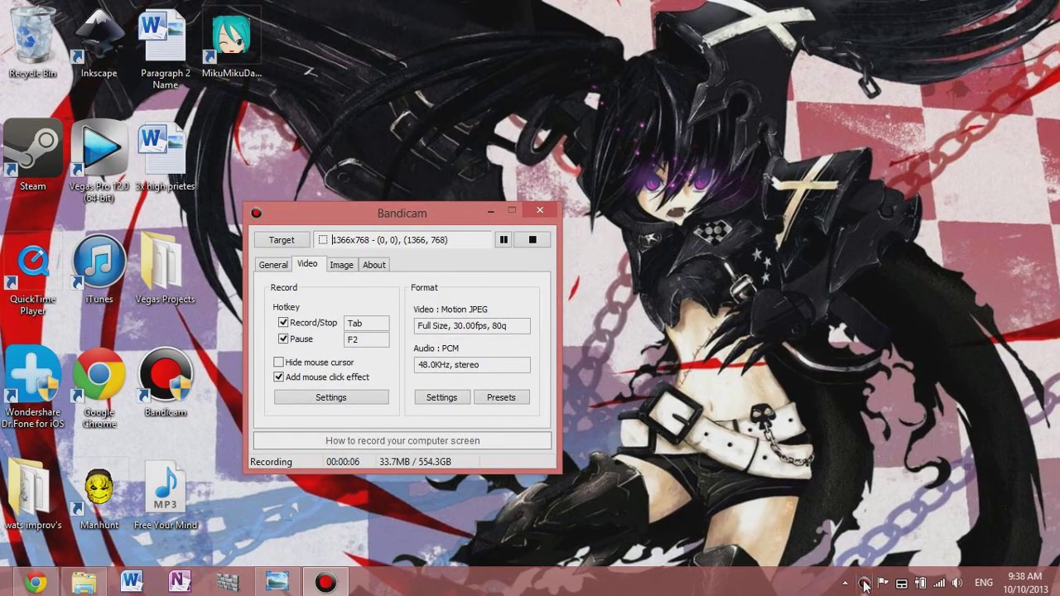
left_click(273, 264)
left_click(307, 266)
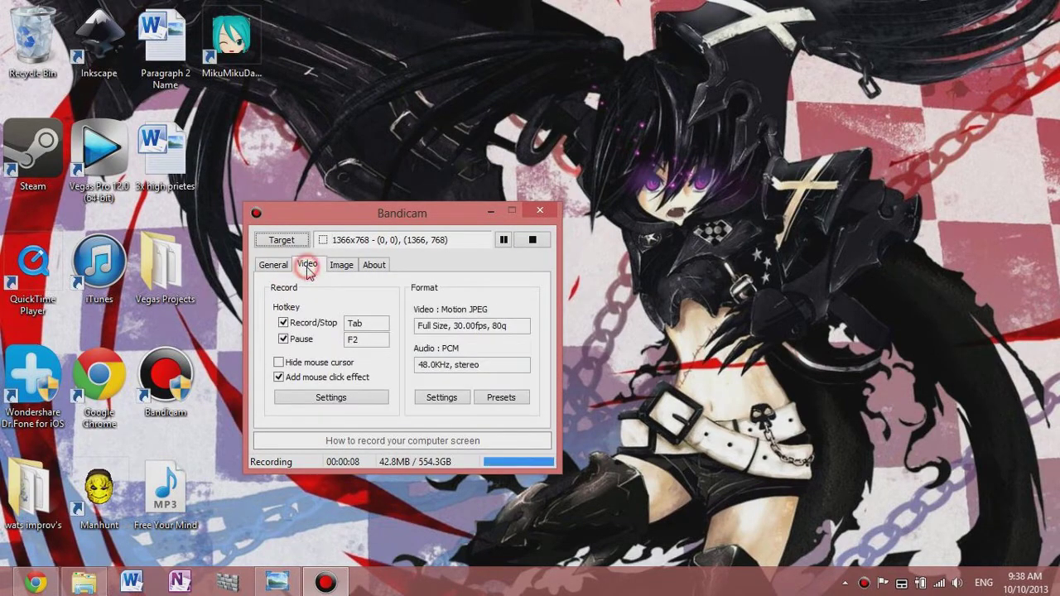
left_click(489, 213)
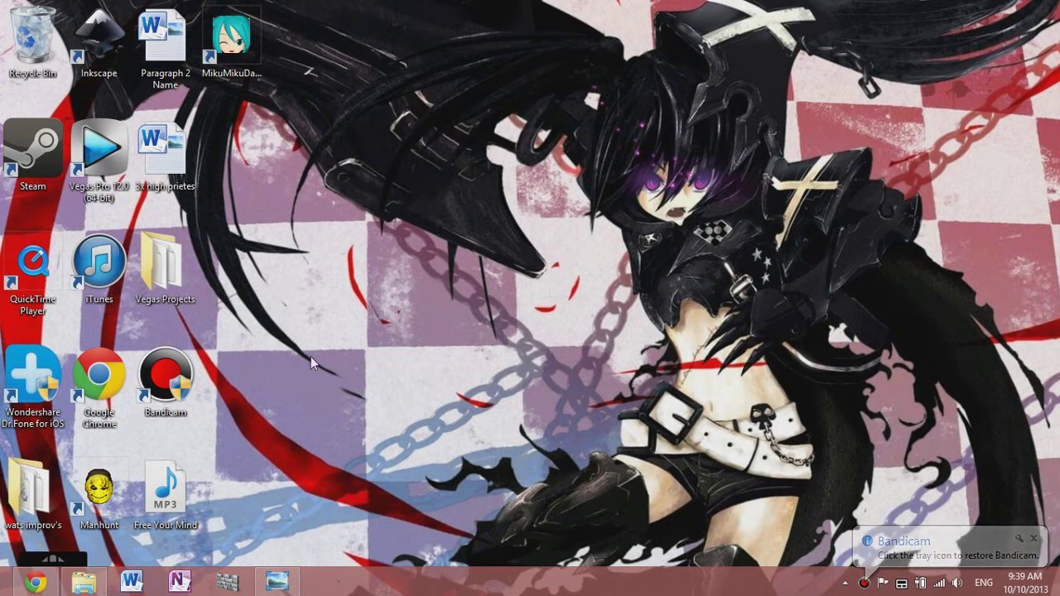
Show the tiles on the Windows Start screen and return to the desktop.
left_click(25, 581)
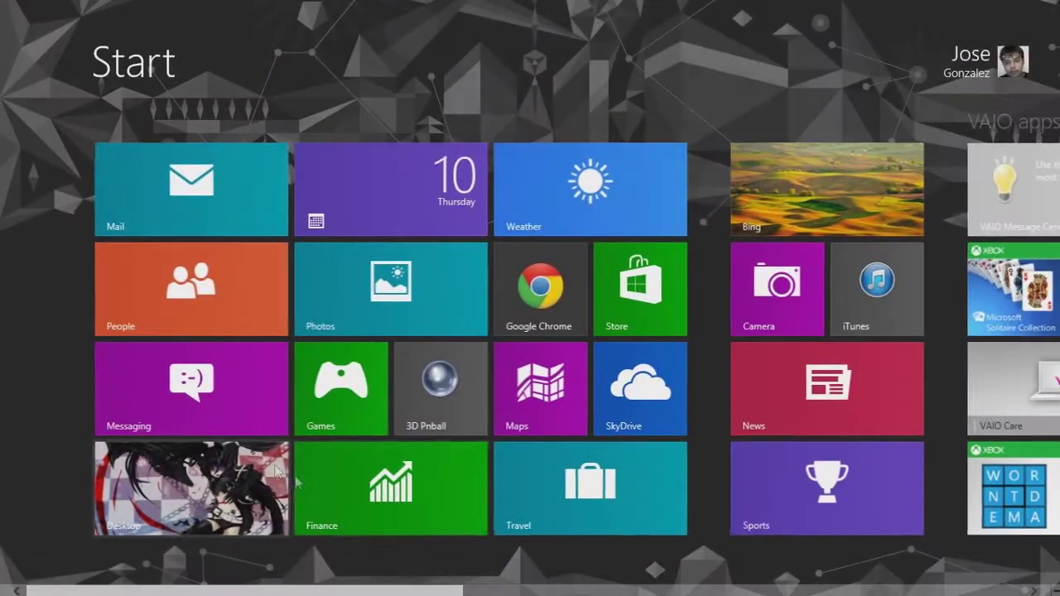
scroll(319, 584, "down", 2)
scroll(284, 577, "up", 2)
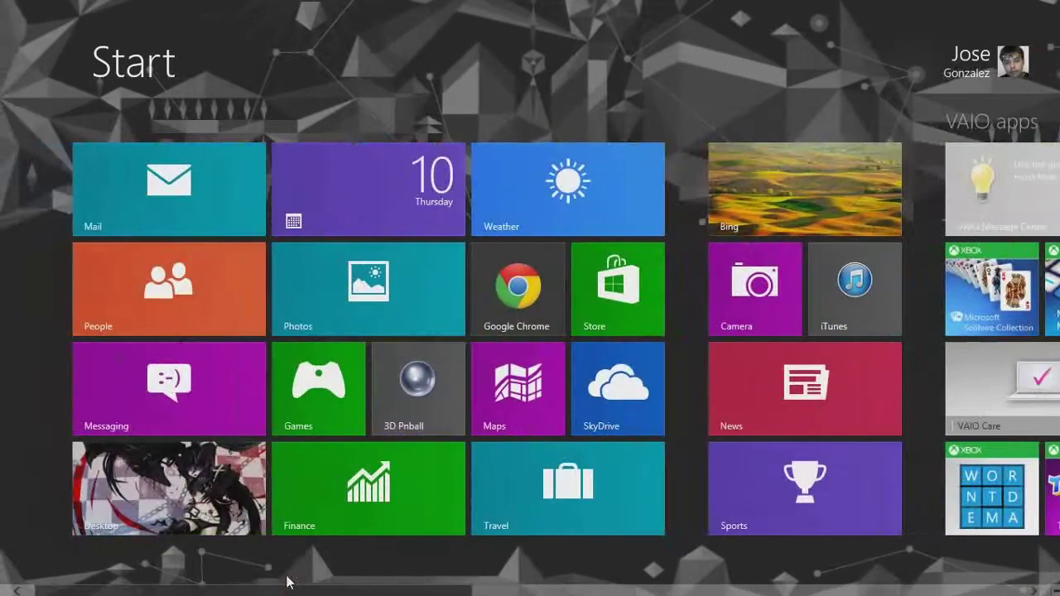
left_click(239, 488)
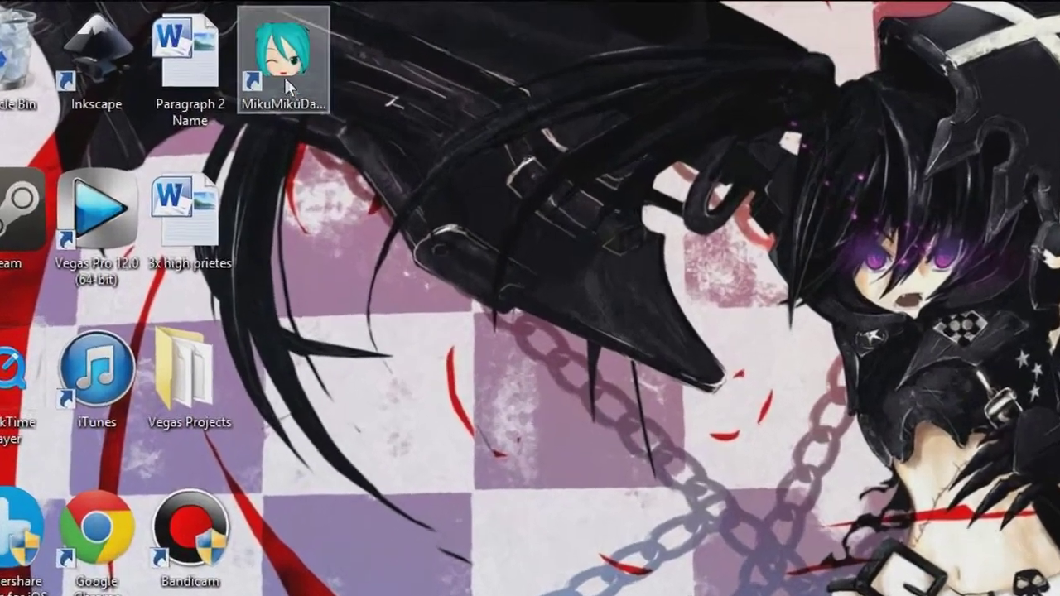
Run the MikuMikuDance desktop shortcut as administrator.
left_click(231, 52)
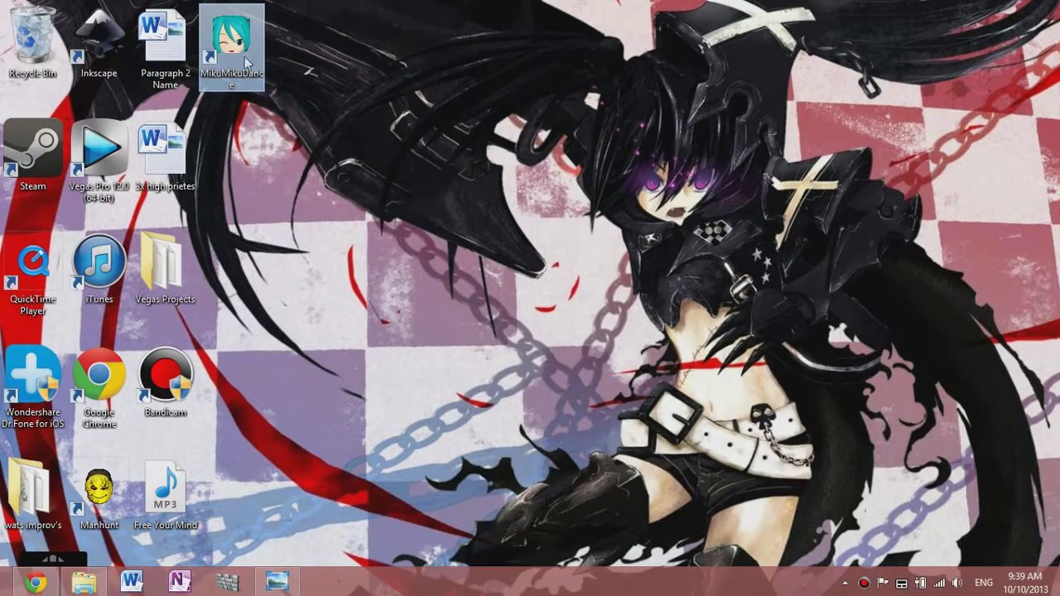
right_click(220, 48)
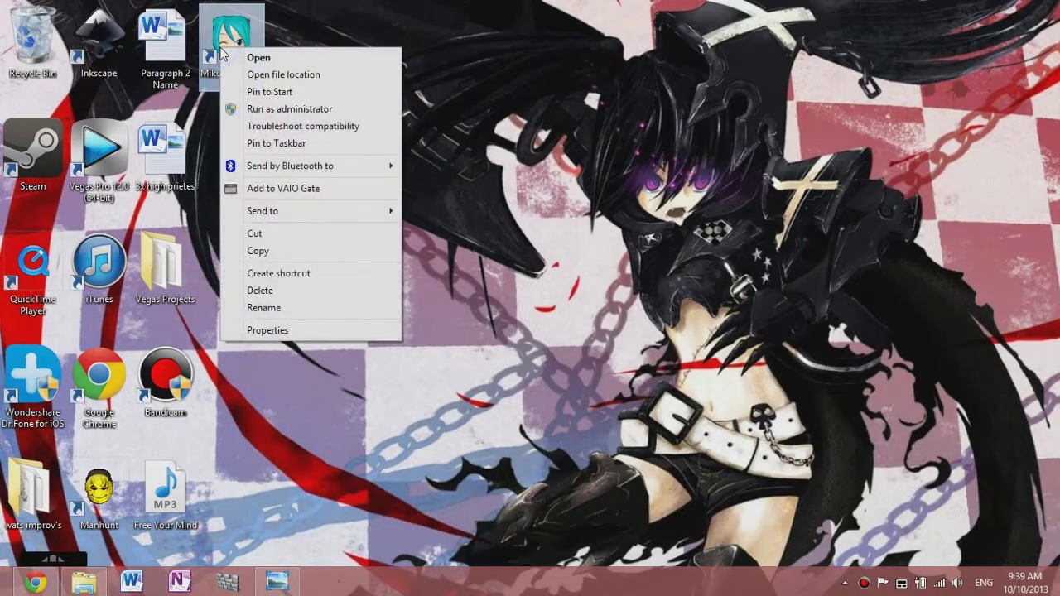
left_click(287, 112)
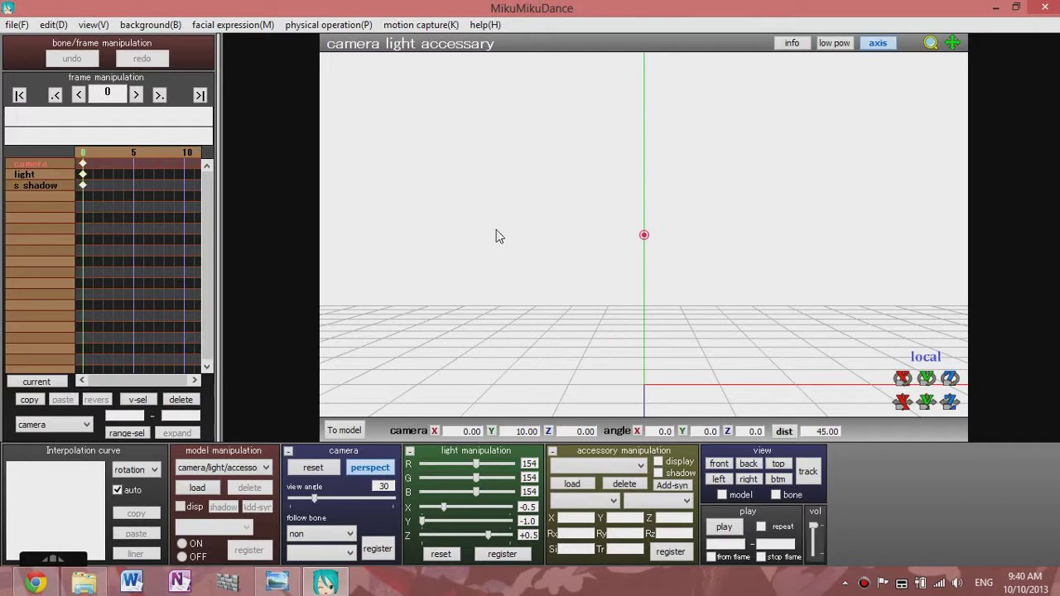
Load the Miku_Hatsune_Ver2.pmd model into the scene and turn off bone selection to view it without bones.
left_click(216, 489)
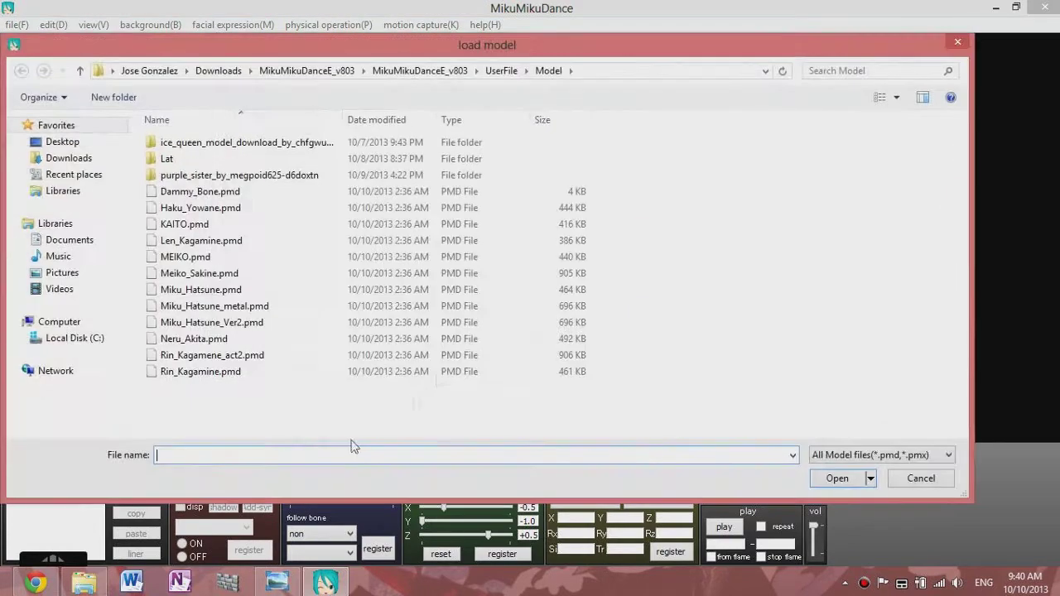
left_click(219, 324)
left_click(836, 480)
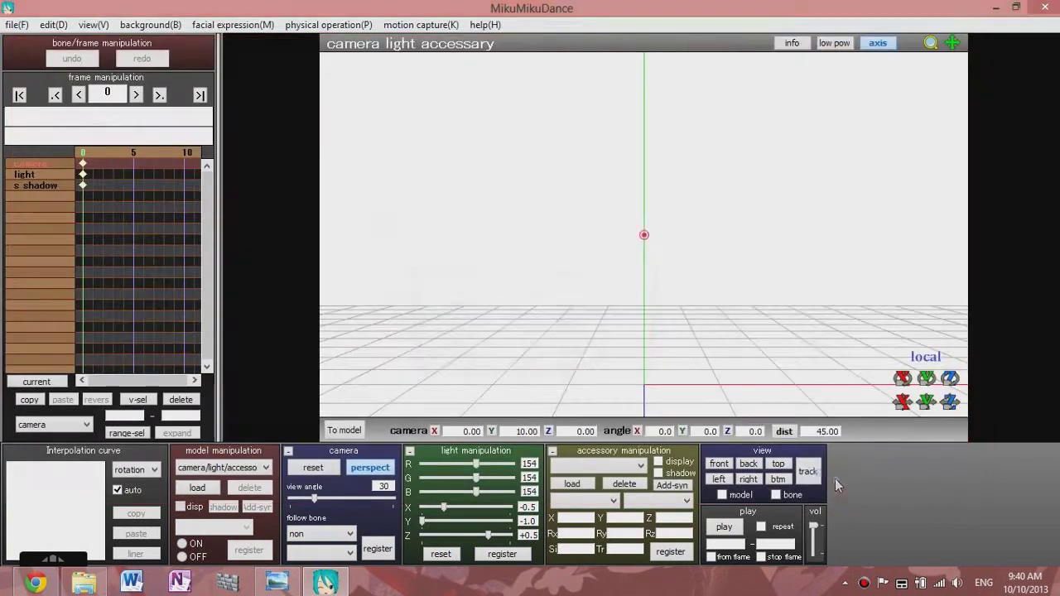
left_click(550, 364)
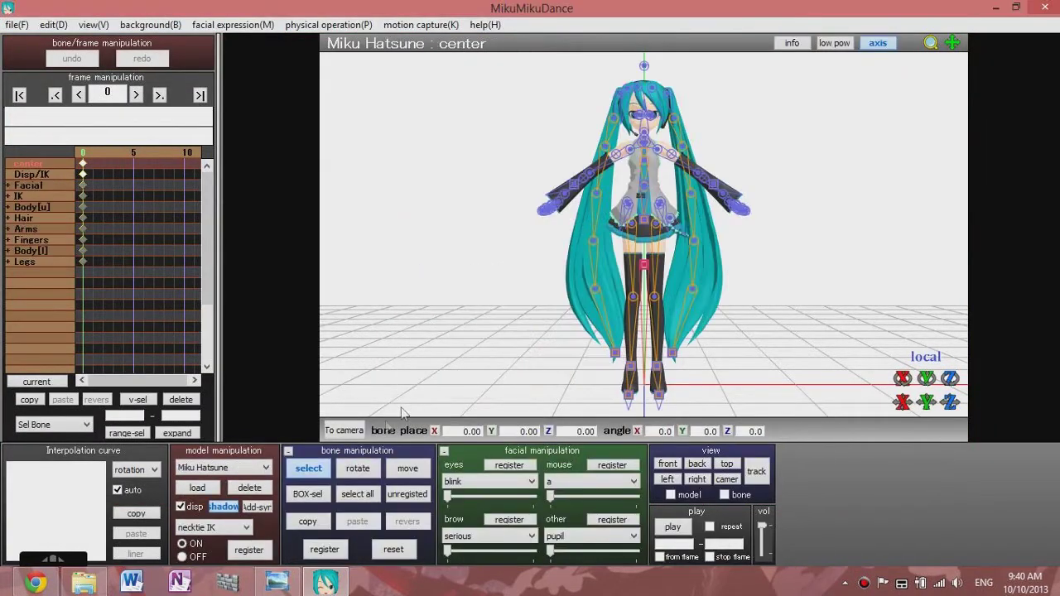
left_click(321, 475)
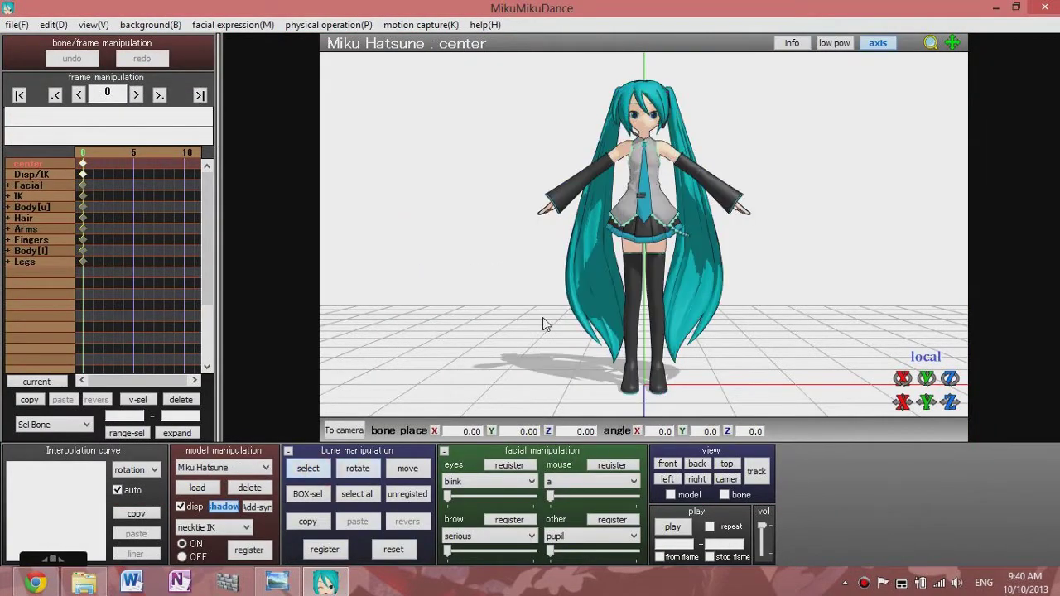
mouse_move(543, 325)
left_mouse_down()
mouse_move(643, 310)
mouse_move(439, 330)
mouse_move(584, 305)
mouse_move(604, 316)
mouse_move(532, 314)
left_mouse_up()
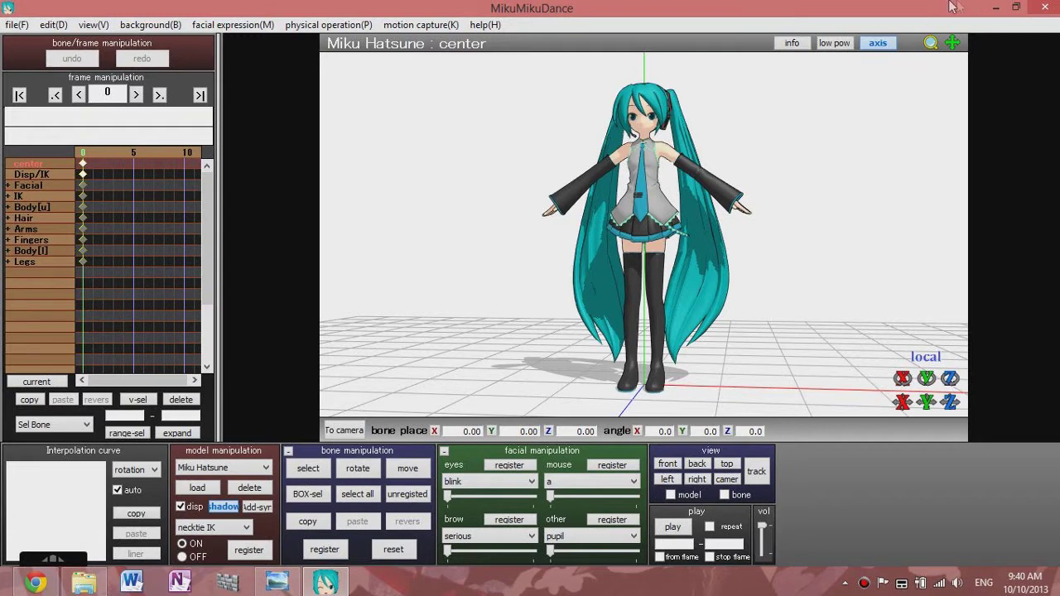
Quit MikuMikuDance without saving the scene.
left_click(1043, 9)
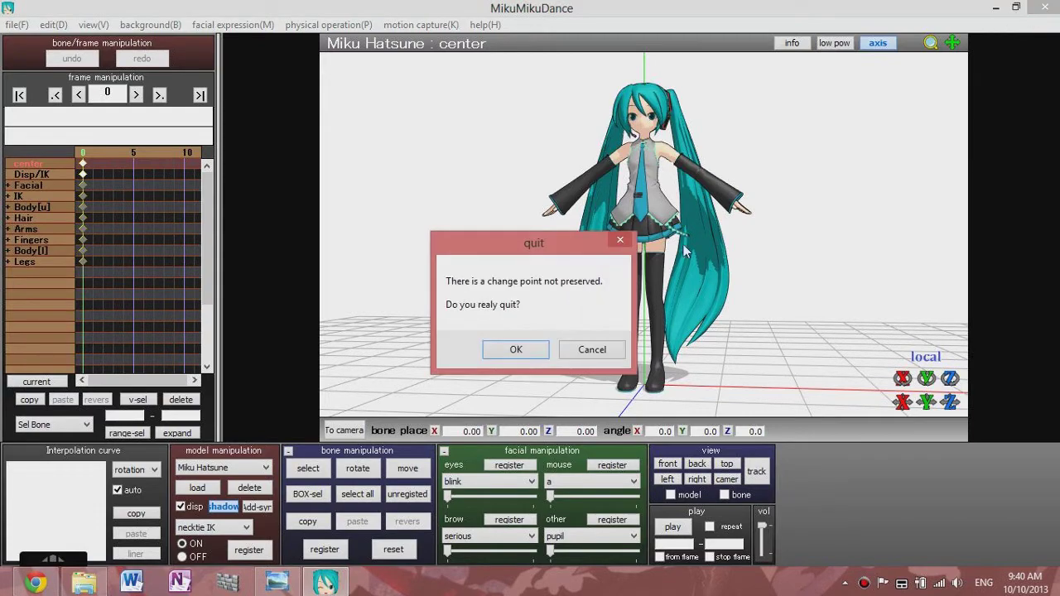
left_click(512, 351)
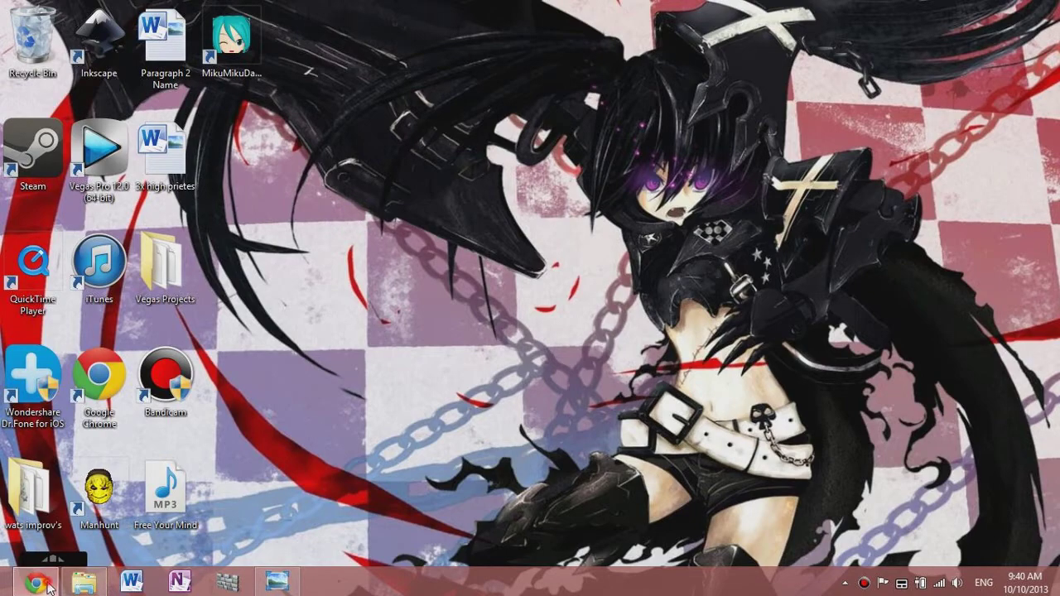
left_click(35, 583)
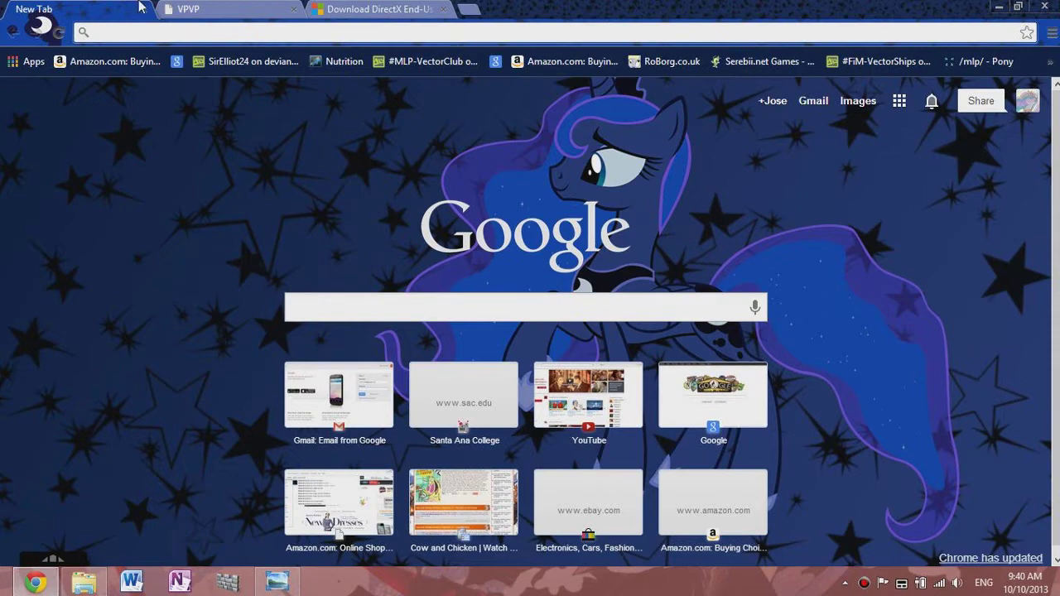
left_click(211, 9)
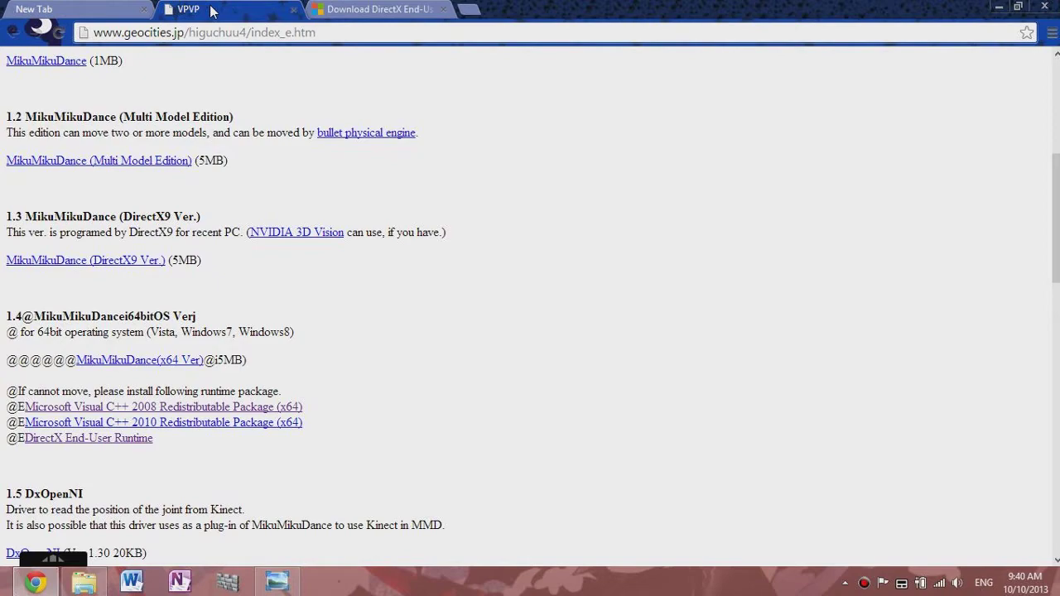
scroll(825, 225, "up", 5)
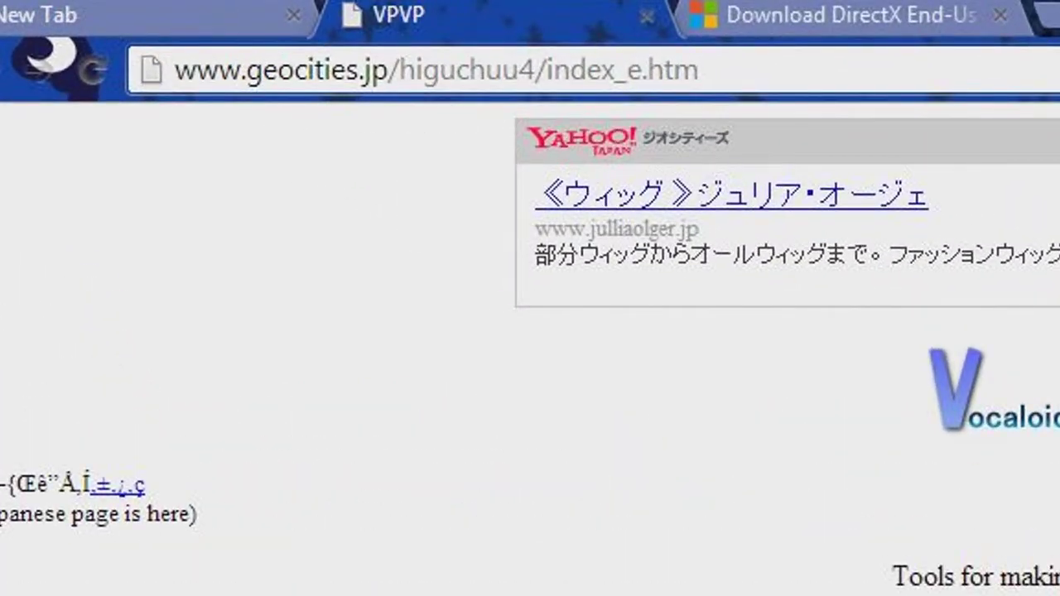
left_click_drag(710, 76, 160, 75)
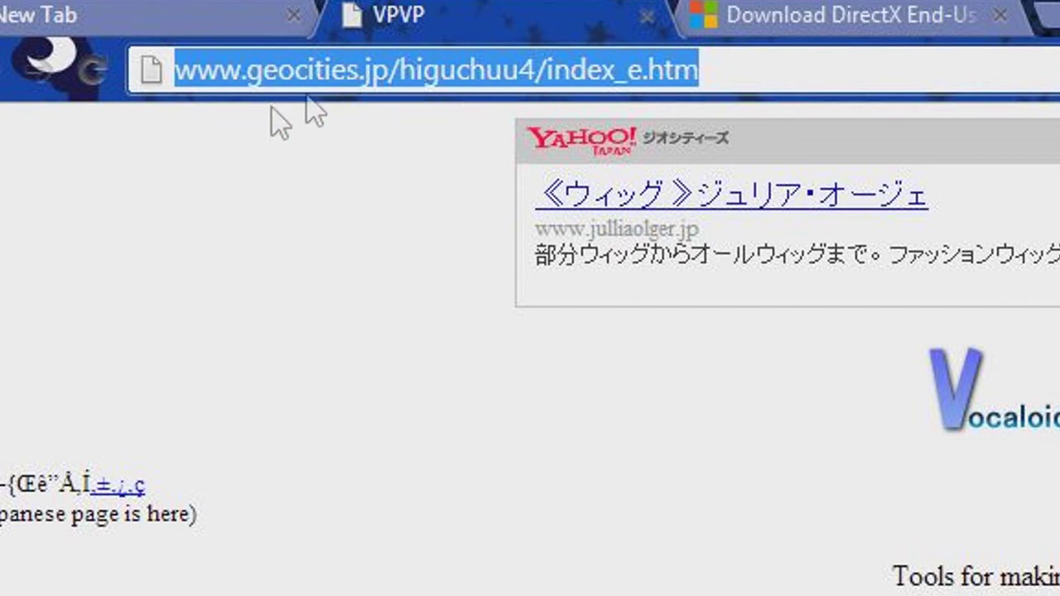
left_click(729, 71)
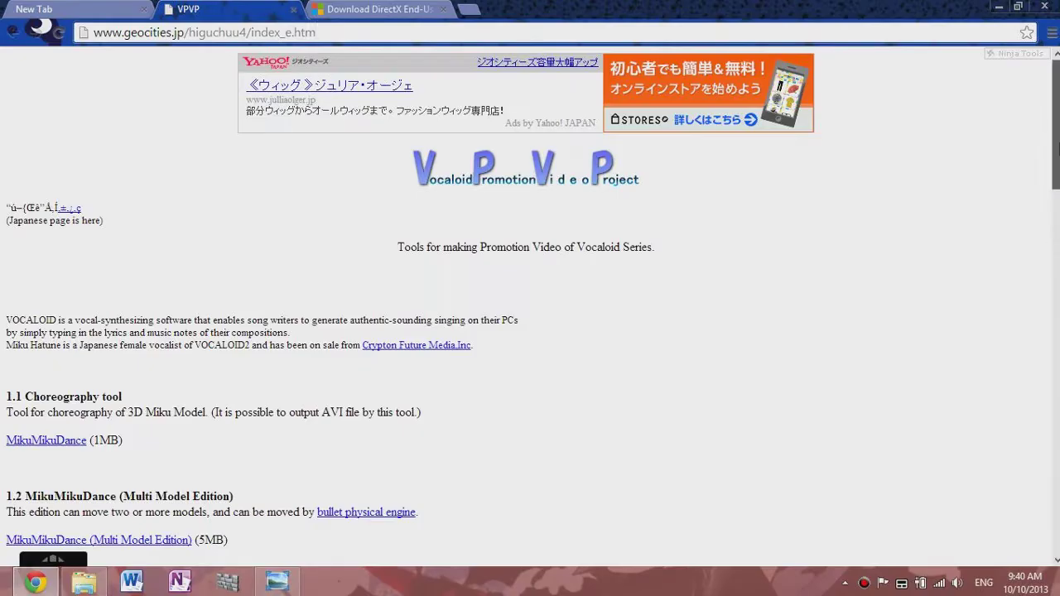
Download the MikuMikuDance (DirectX9 Ver.) zip archive from section 1.3 of the page.
scroll(530, 298, "down", 5)
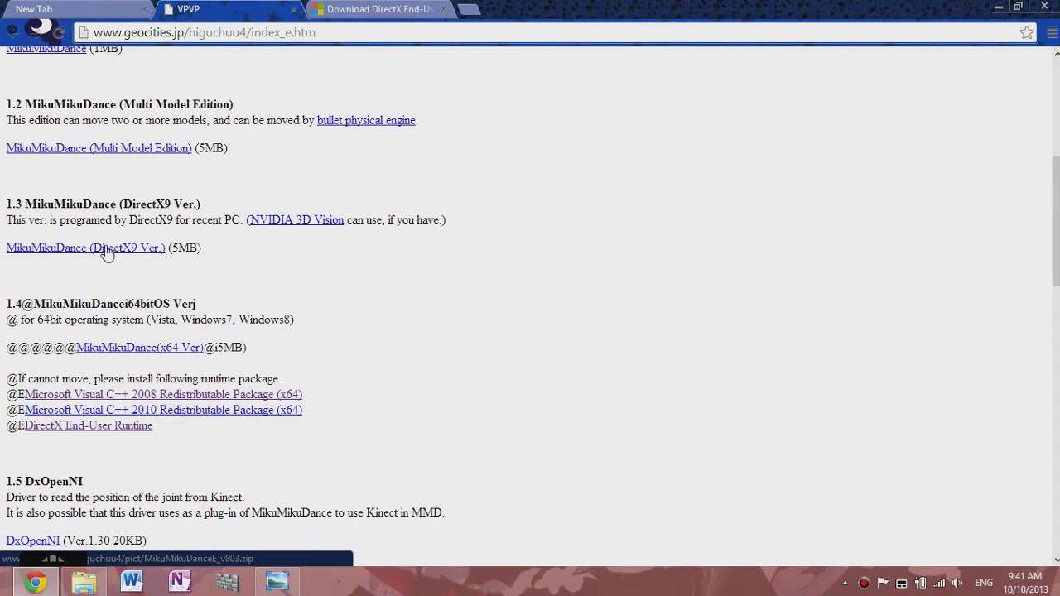
left_click(120, 252)
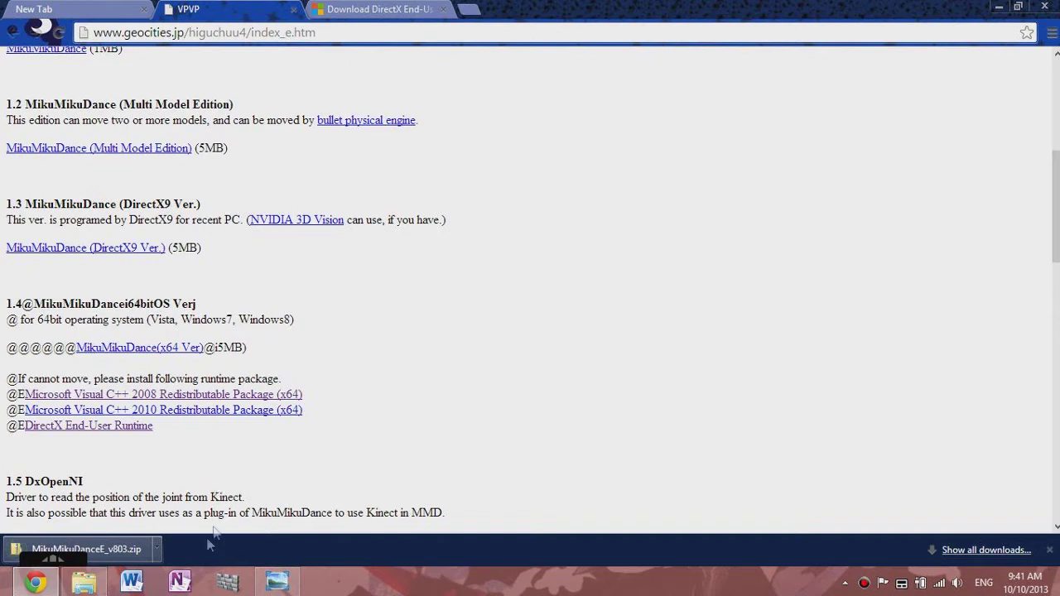
left_click(156, 549)
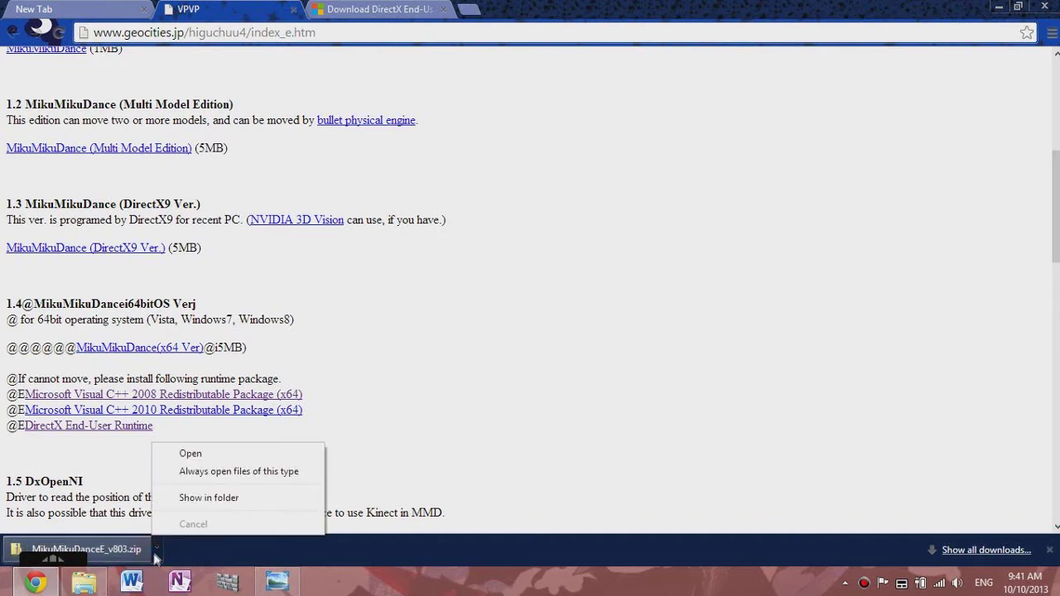
left_click(467, 444)
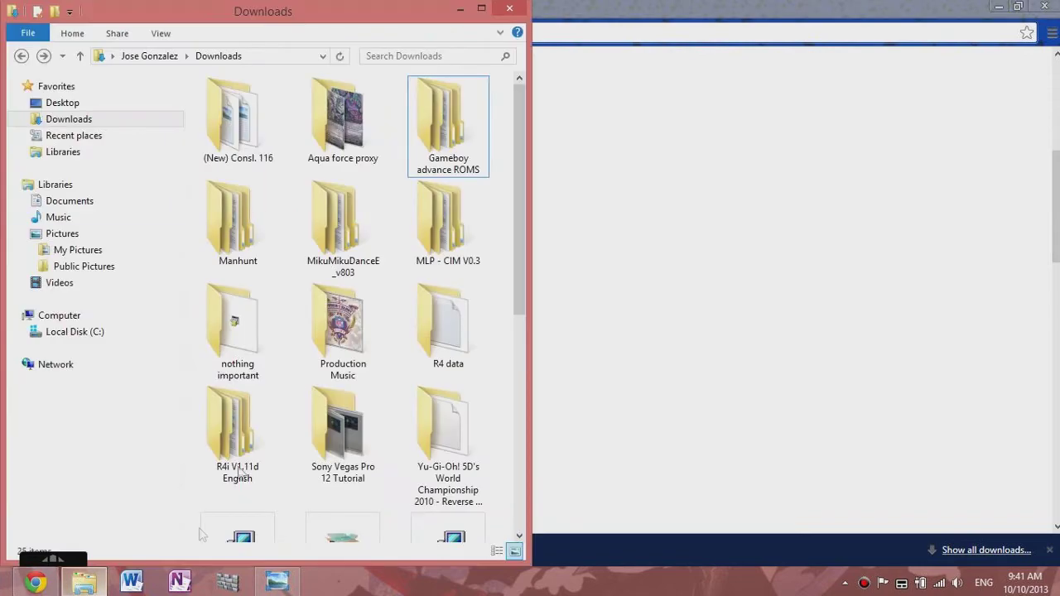
Locate and select the MikuMikuDanceE_v803 zip archive in the Downloads folder.
left_click(50, 123)
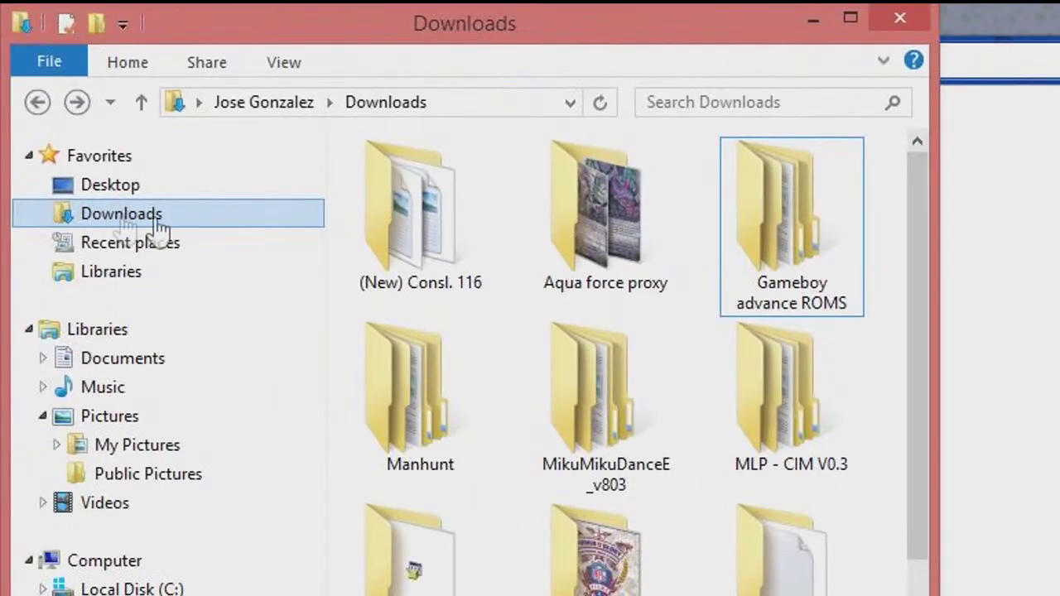
left_click_drag(917, 299, 917, 361)
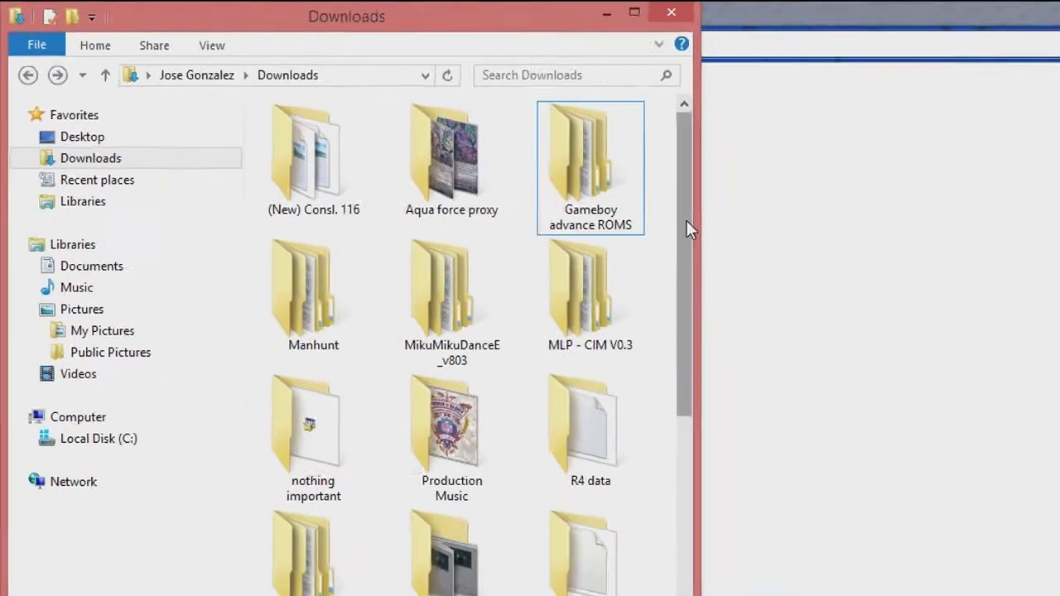
left_click_drag(520, 203, 521, 380)
left_click(205, 501)
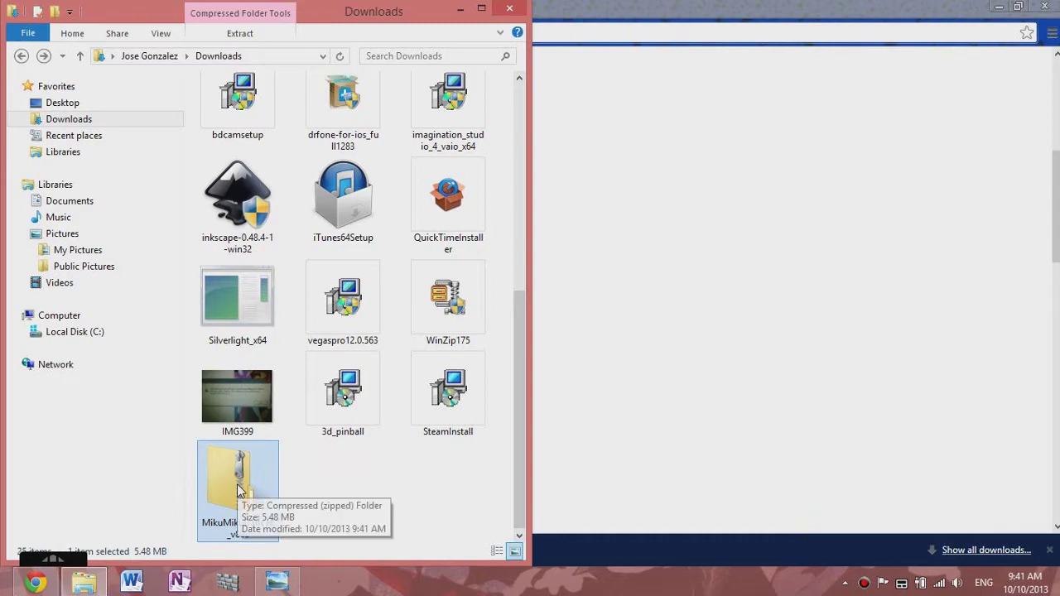
Extract the MikuMikuDanceE_v803 archive to the proposed Downloads subfolder, skipping files with the same names, and close the extracted folder's window.
right_click(224, 486)
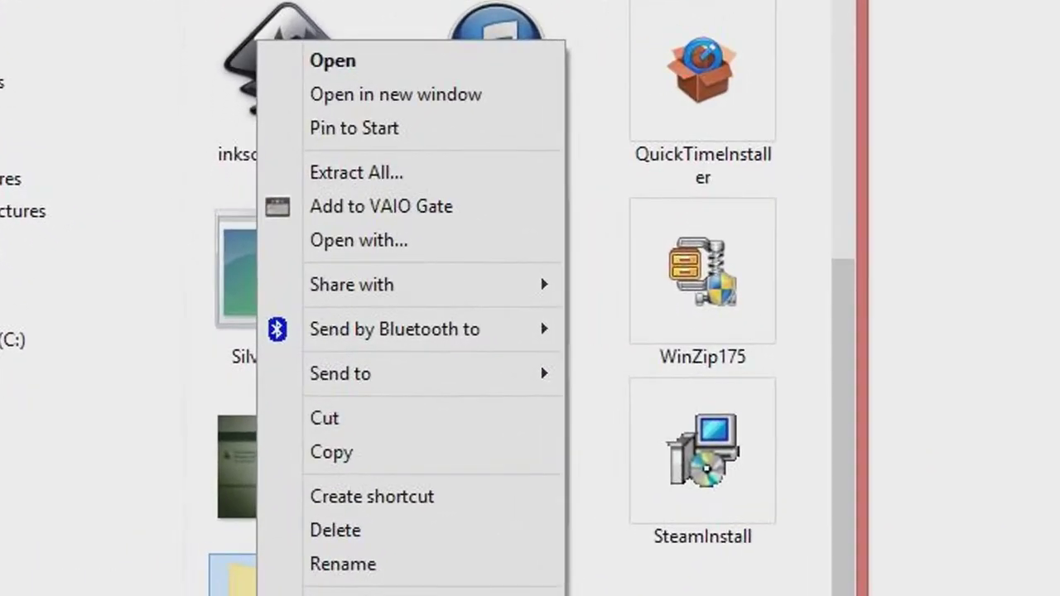
left_click(407, 175)
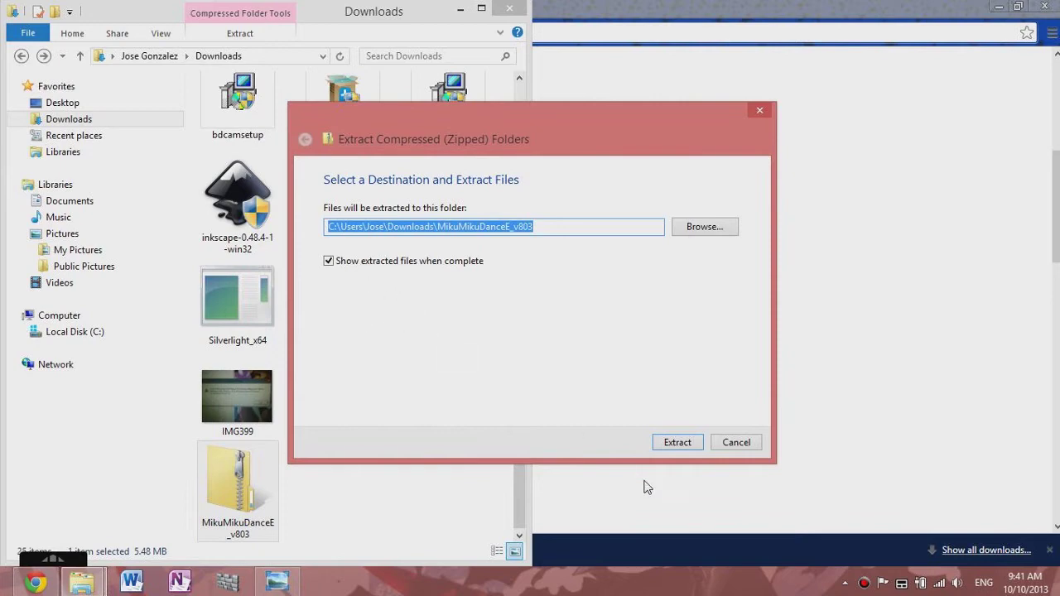
left_click(677, 443)
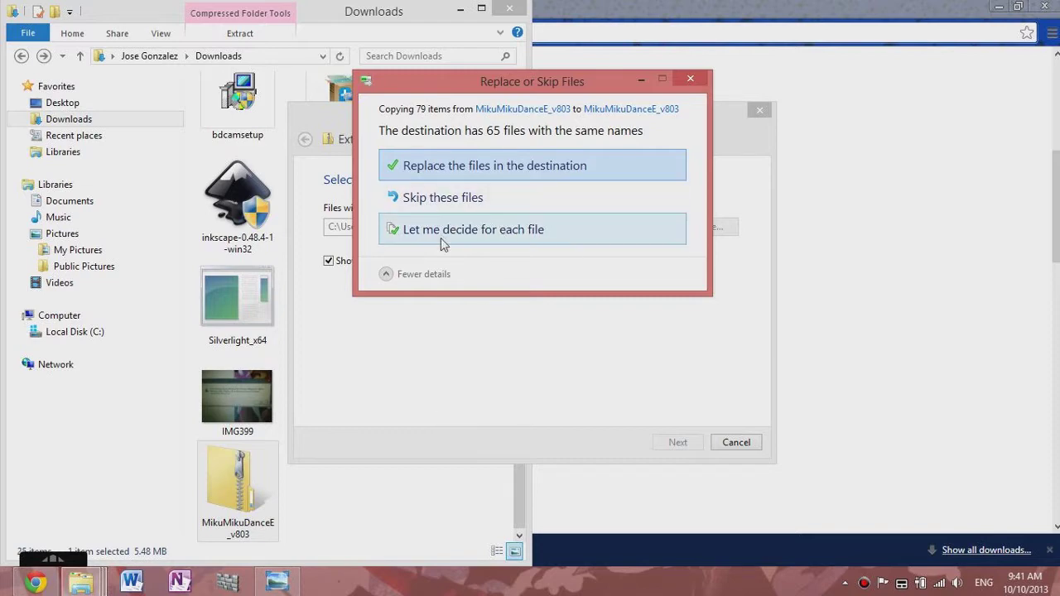
left_click(413, 199)
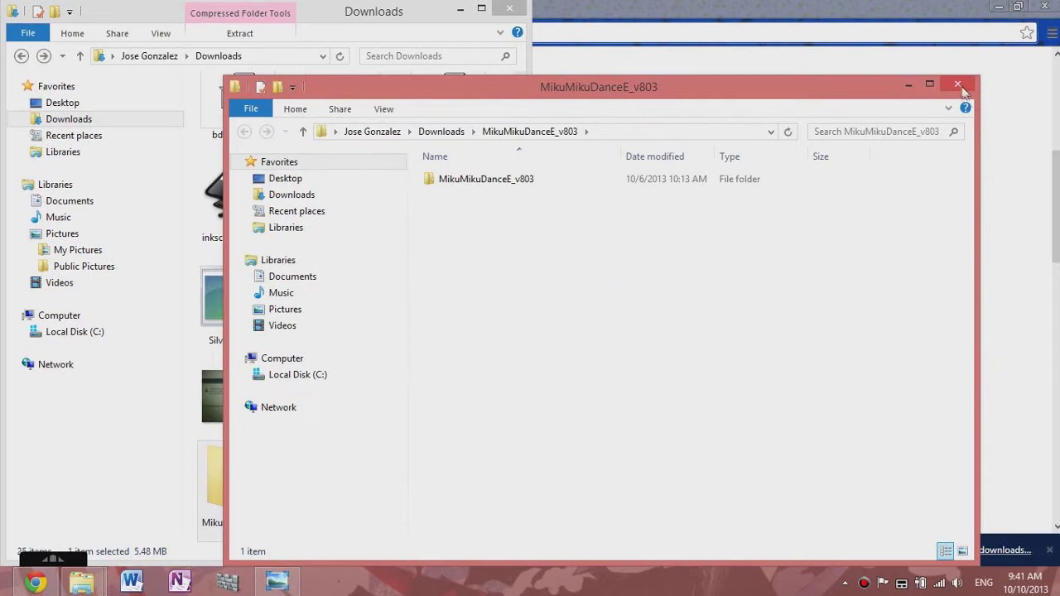
left_click(959, 86)
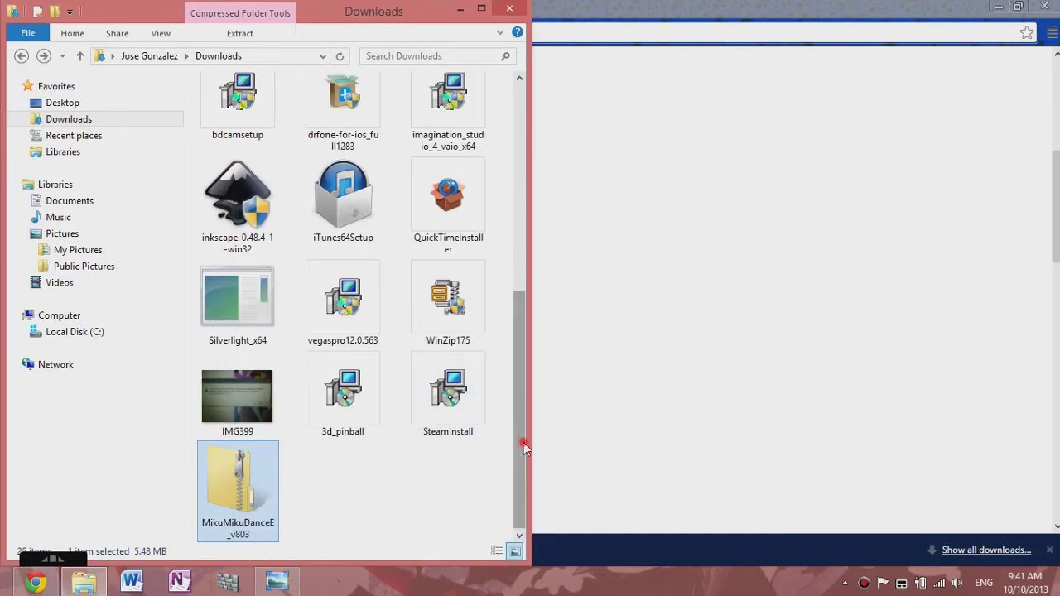
Delete the MikuMikuDanceE_v803 zip archive from the Downloads folder.
left_click_drag(523, 442, 497, 464)
right_click(230, 495)
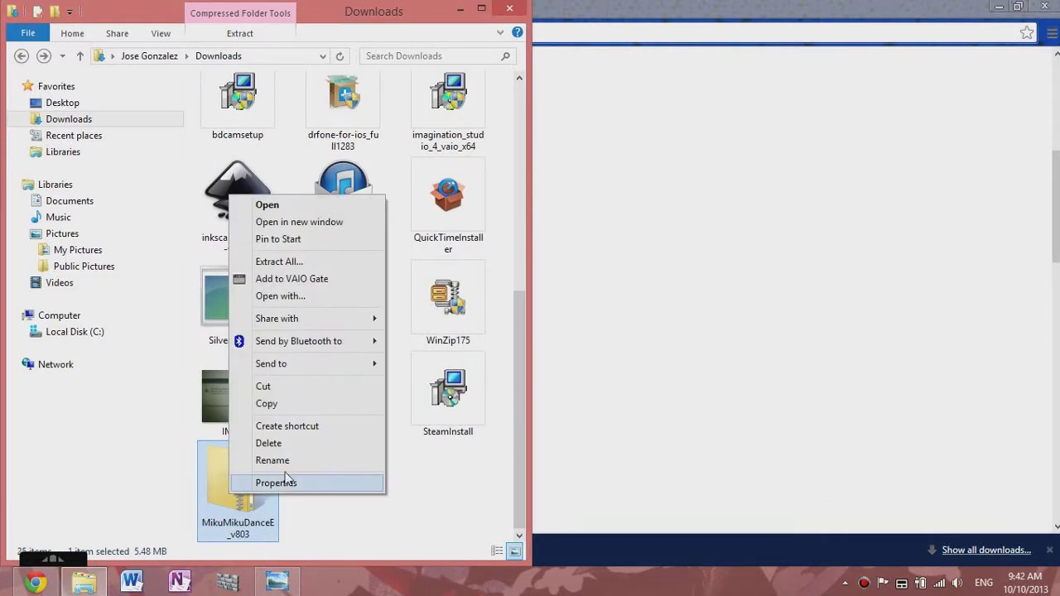
left_click(277, 444)
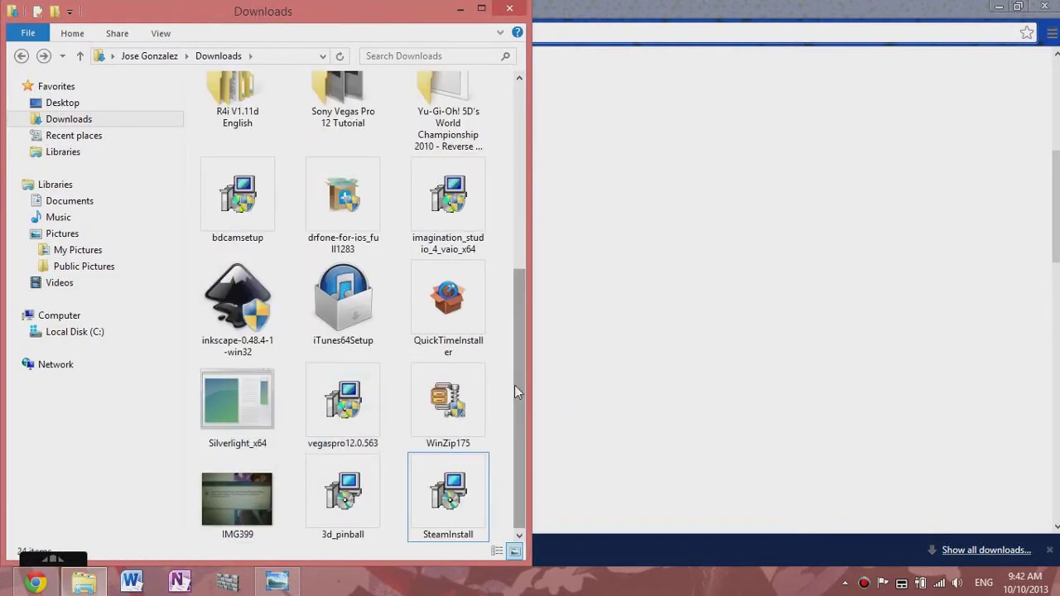
Open the extracted MikuMikuDanceE_v803 folder and its inner folder of the same name, and select the MikuMikuDance application.
left_click_drag(515, 385, 530, 196)
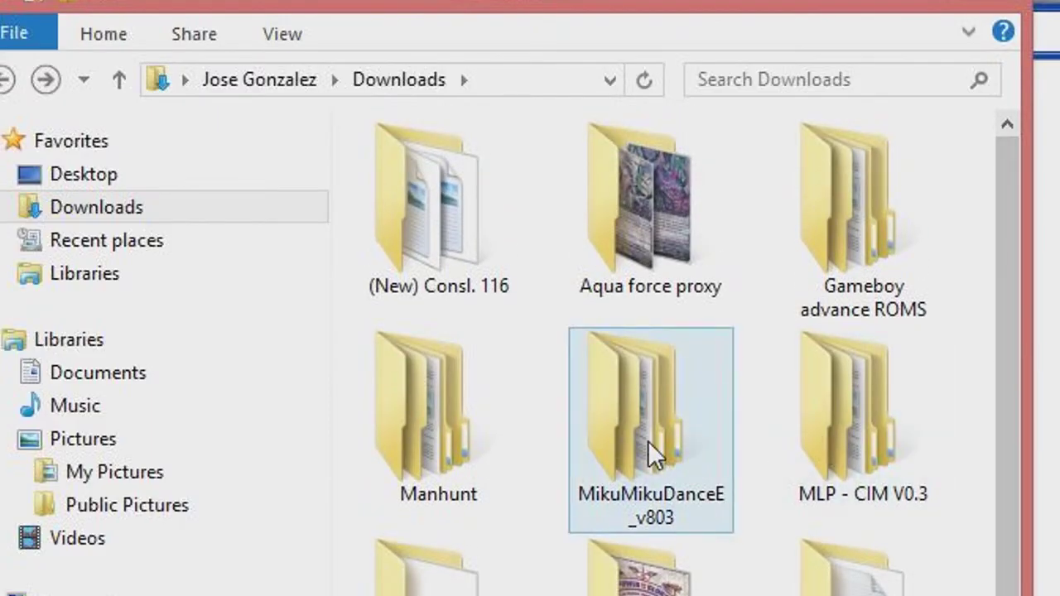
double_click(649, 442)
double_click(466, 181)
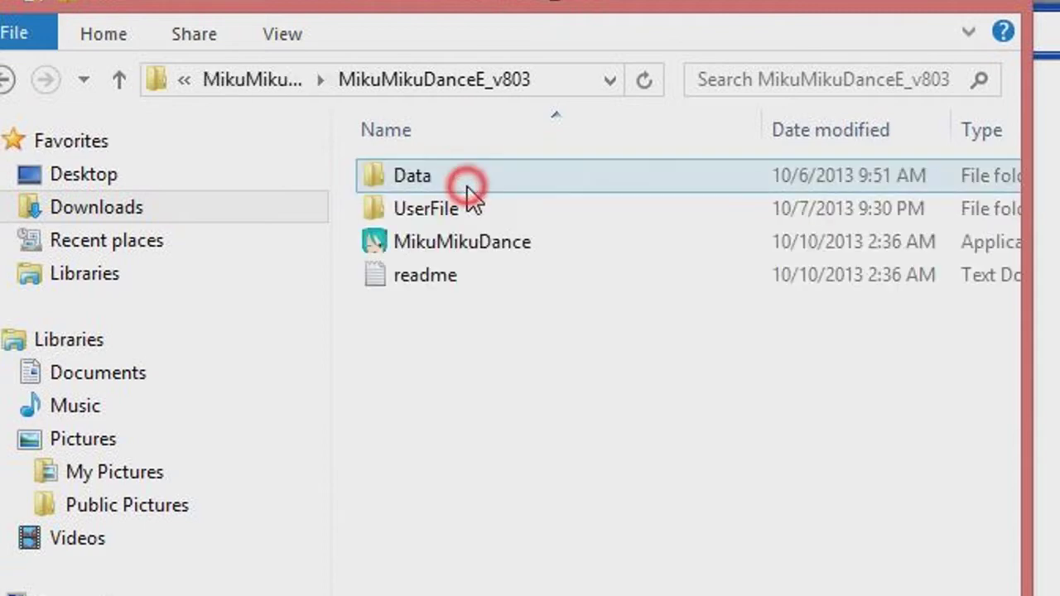
left_click(472, 248)
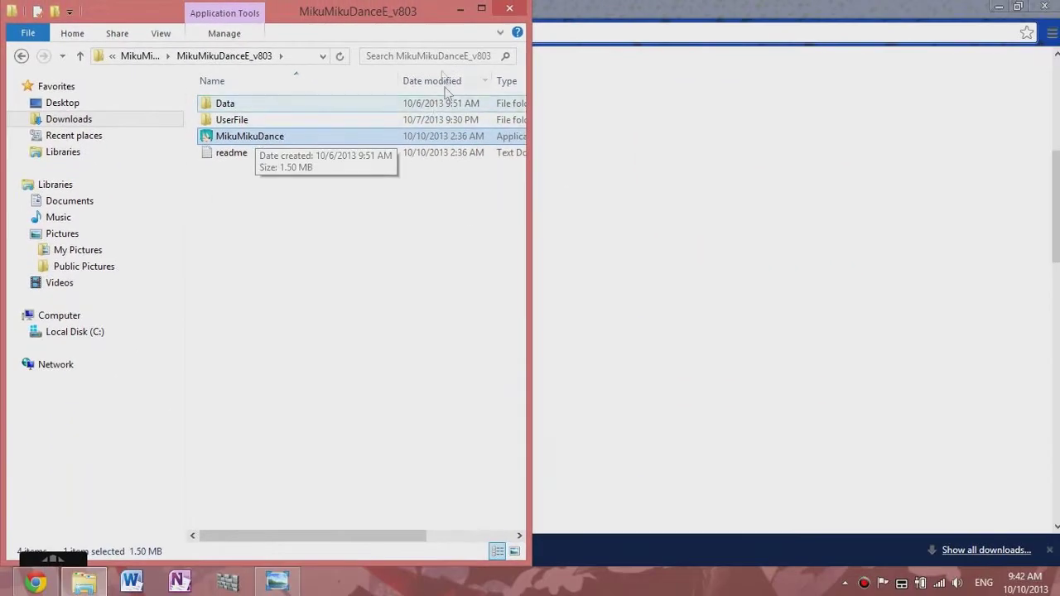
Return to Chrome and download the DirectX End-User Runtime Web Installer from the Microsoft page, declining the recommended Malicious Software Removal Tool.
left_click(458, 10)
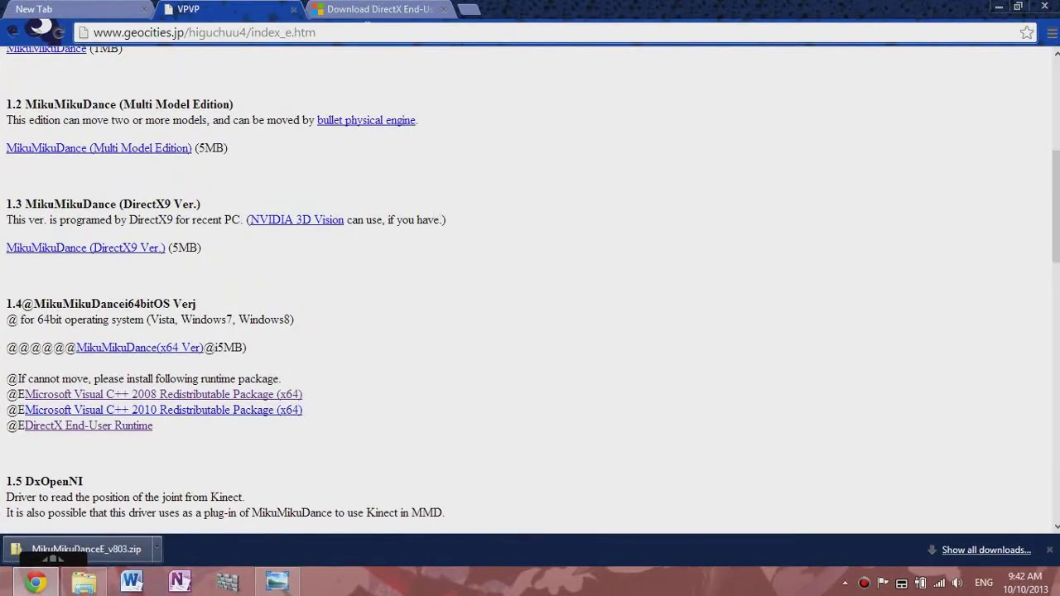
left_click(353, 8)
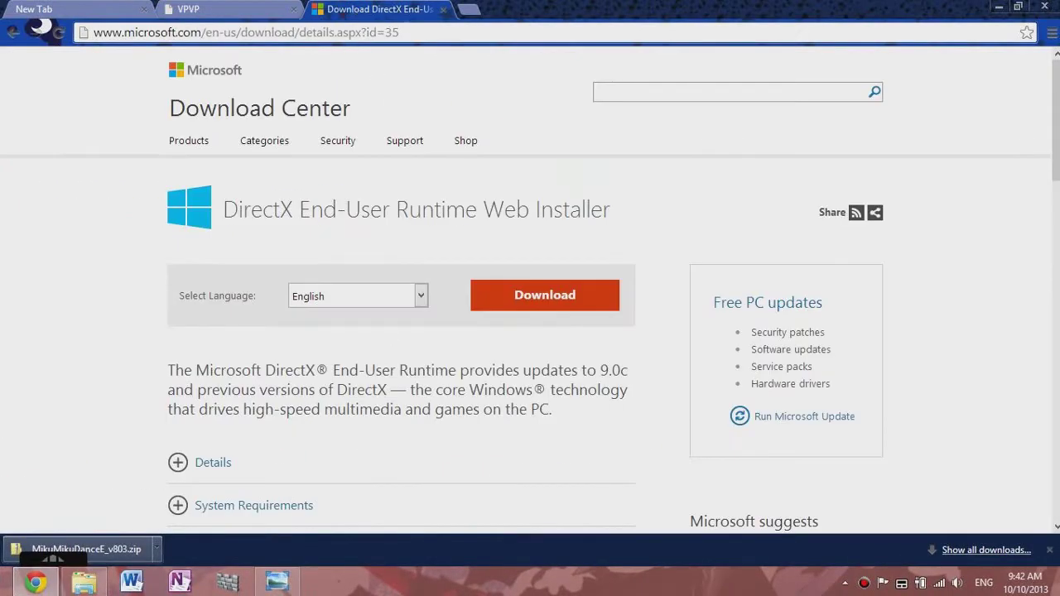
left_click(251, 10)
left_click(380, 7)
left_click(504, 303)
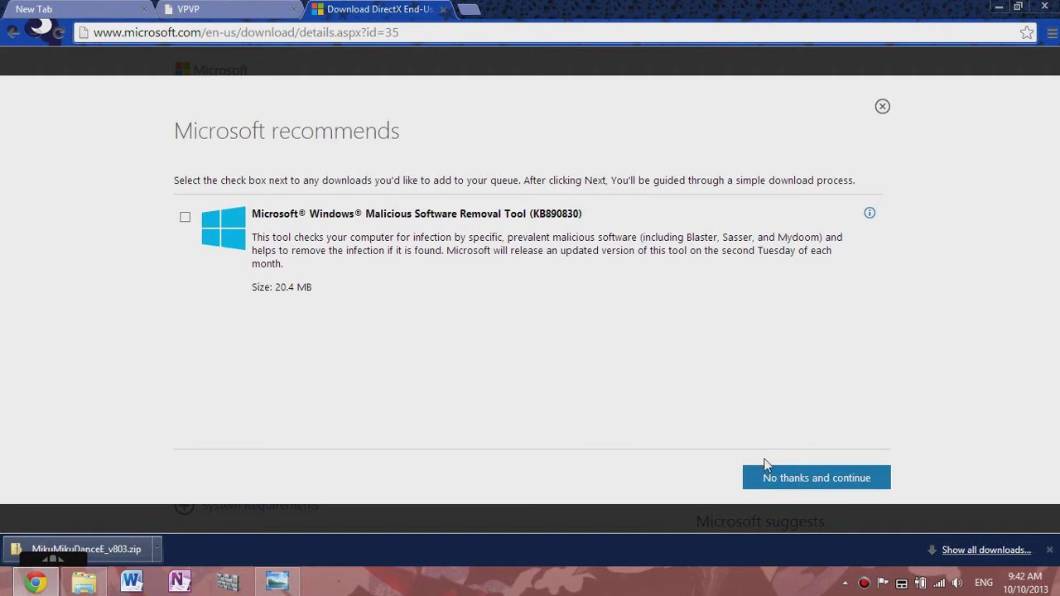
left_click(772, 478)
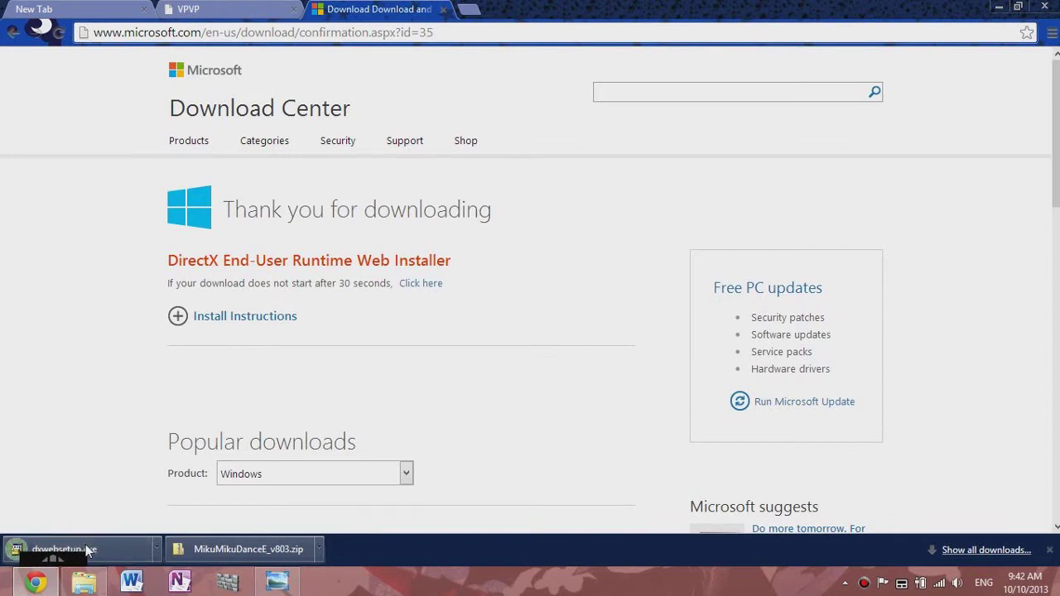
Switch to File Explorer and locate and select the dxwebsetup installer in the Downloads folder.
left_click(84, 582)
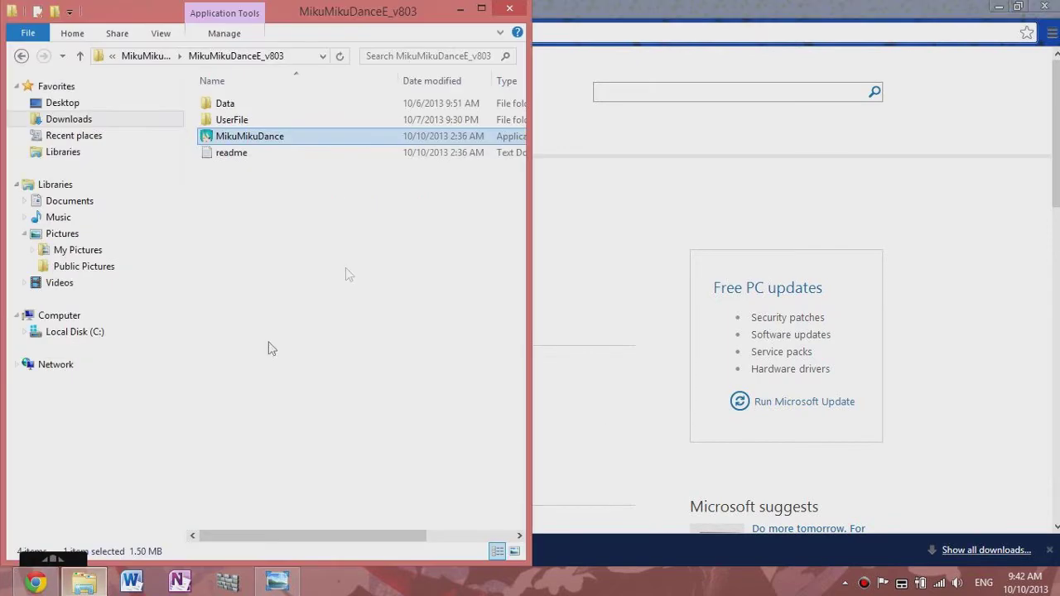
left_click(57, 119)
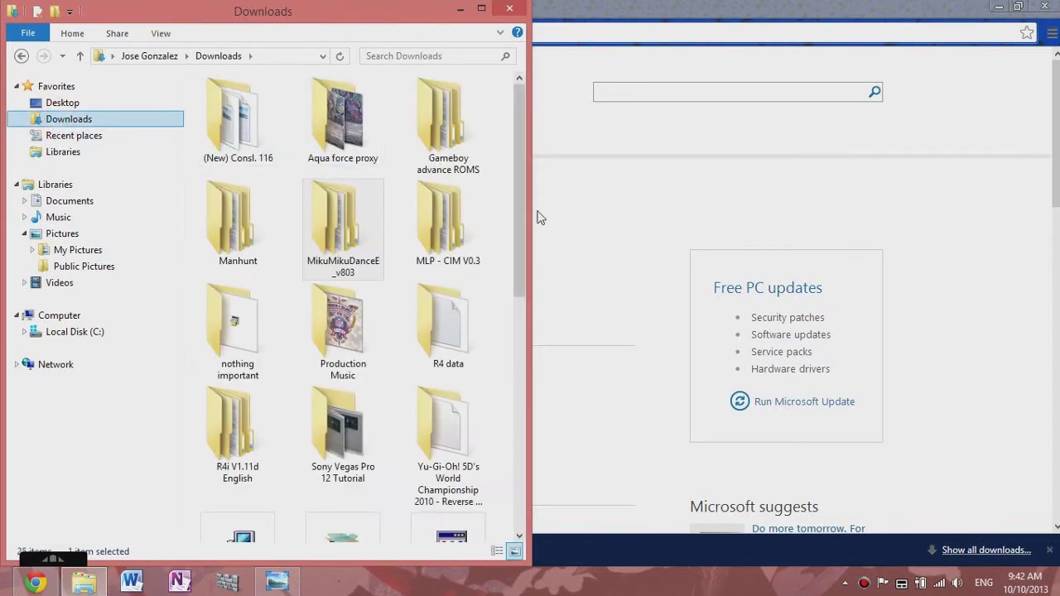
left_click_drag(521, 206, 524, 330)
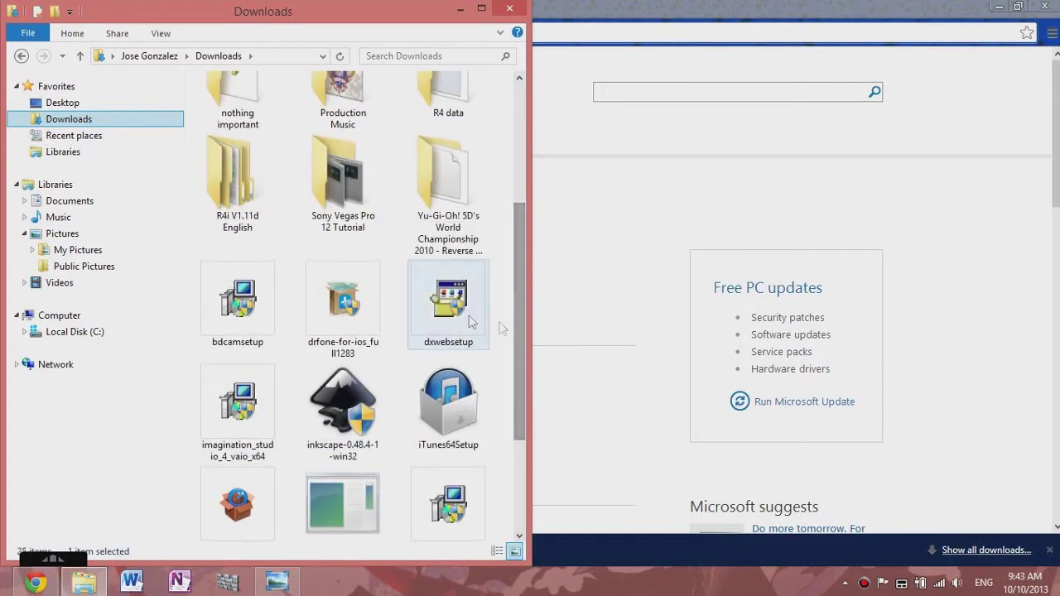
left_click(439, 319)
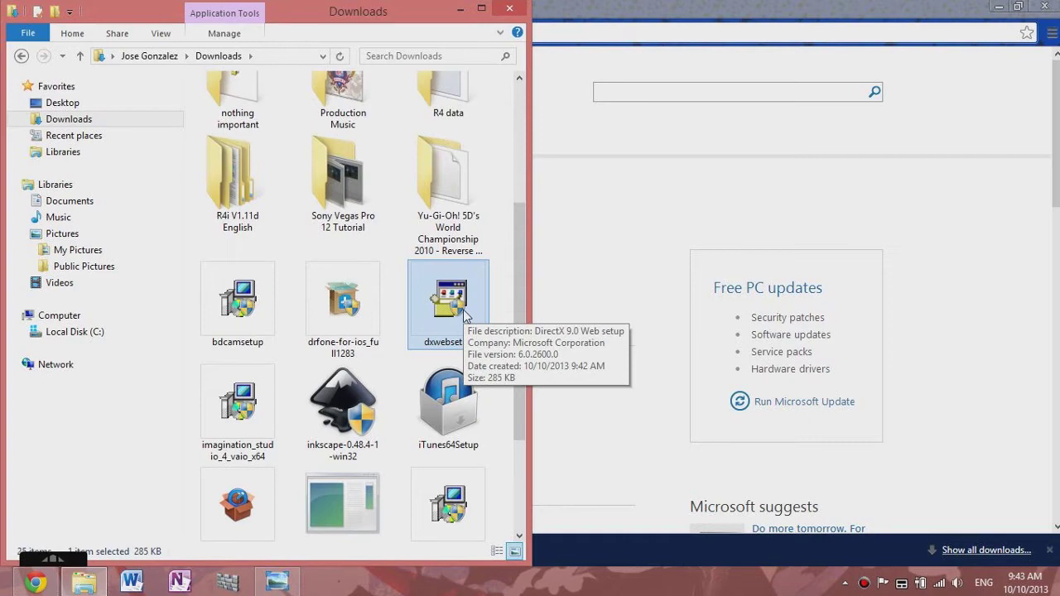
View the IMG399 photo of the DirectX Setup message, close it, and minimize the remaining windows to reach the desktop.
left_click(280, 584)
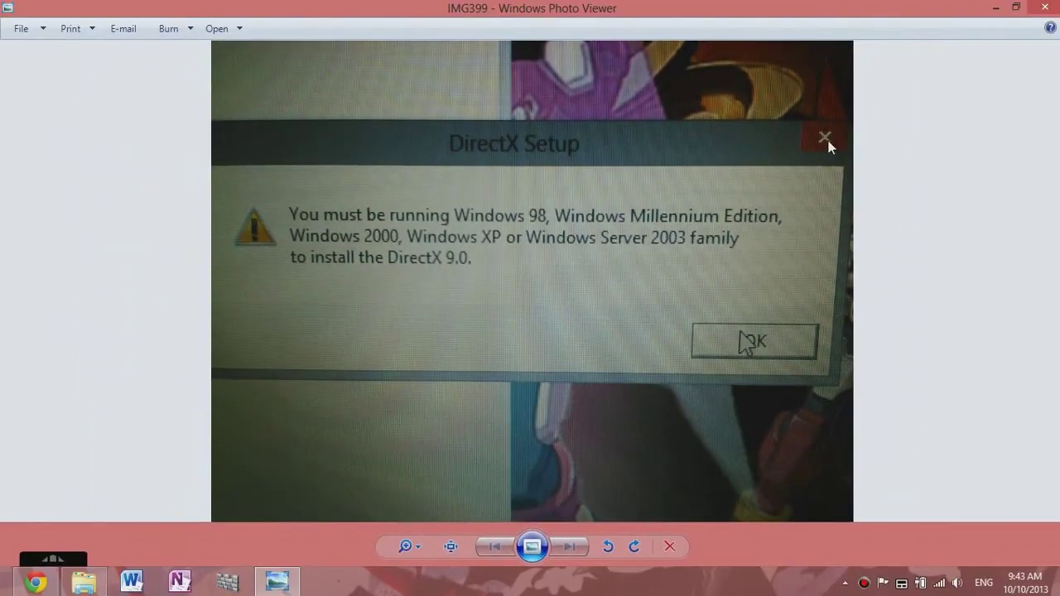
left_click(1045, 7)
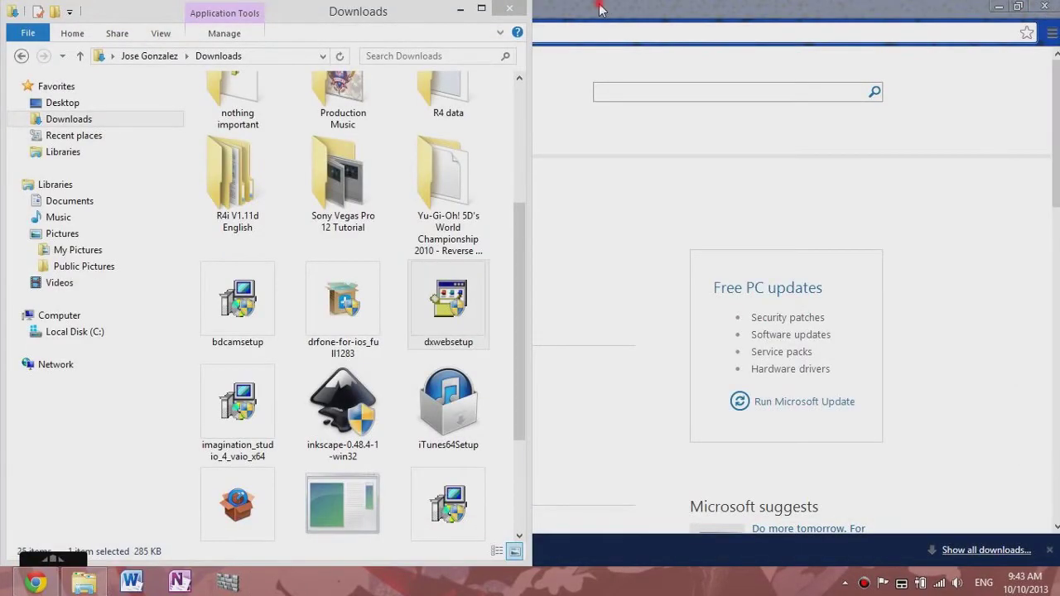
left_click(600, 8)
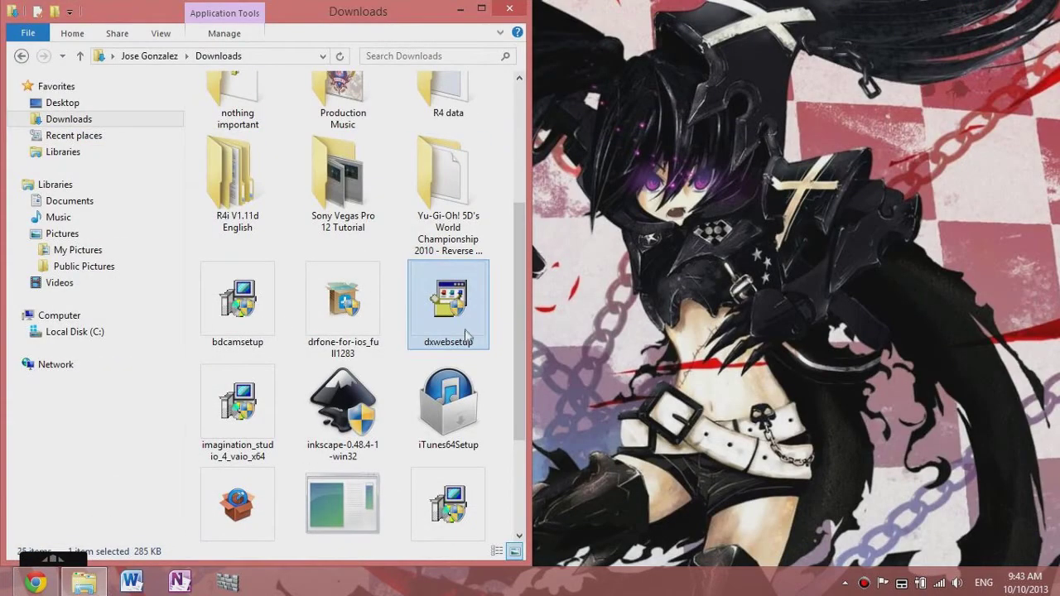
left_click(459, 8)
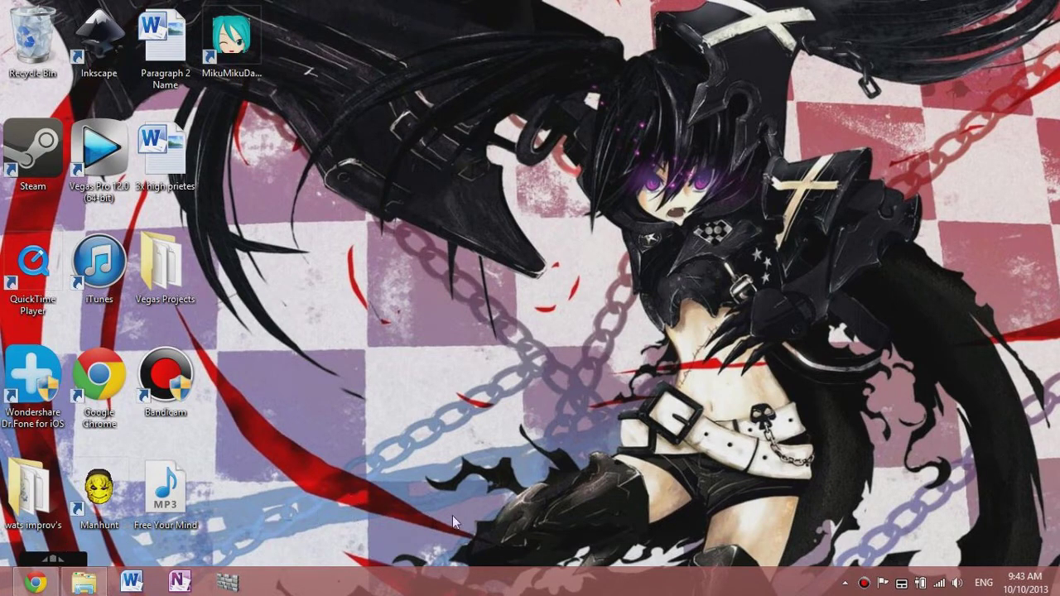
Open the Windows Control Panel from the desktop.
mouse_move(2, 593)
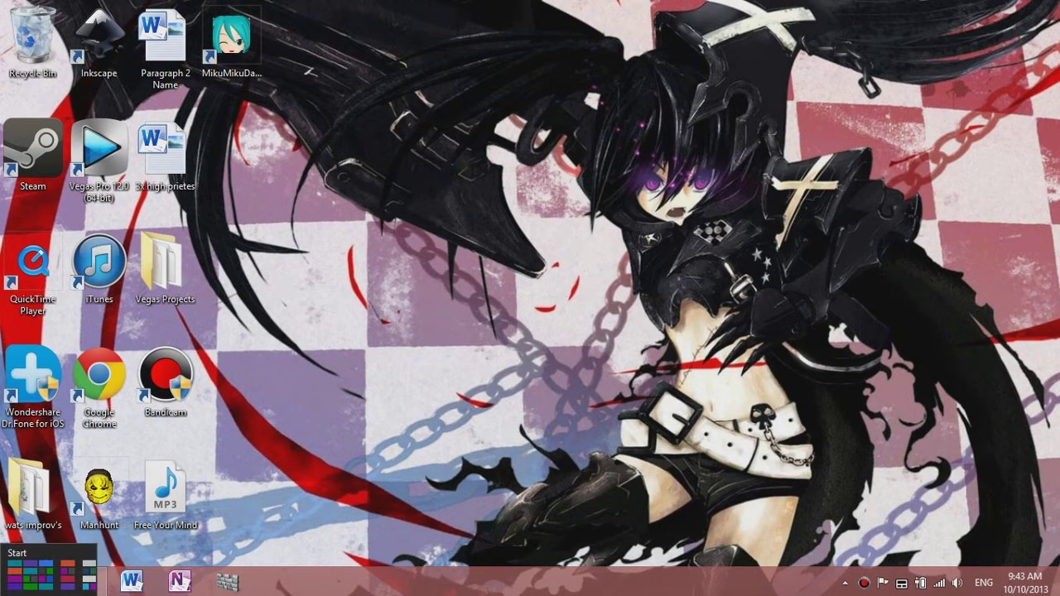
right_click(3, 593)
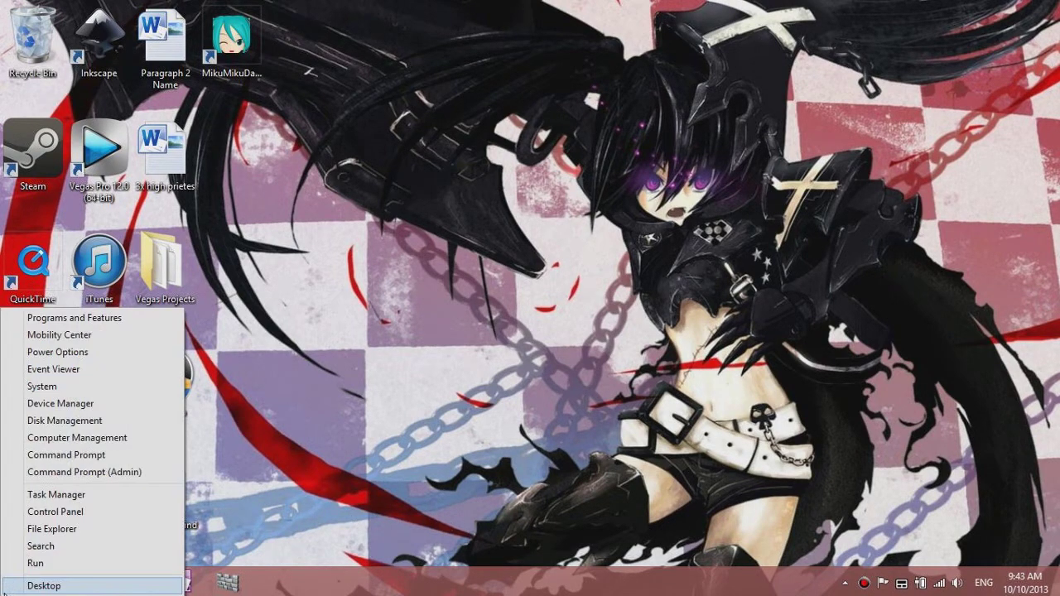
left_click(53, 512)
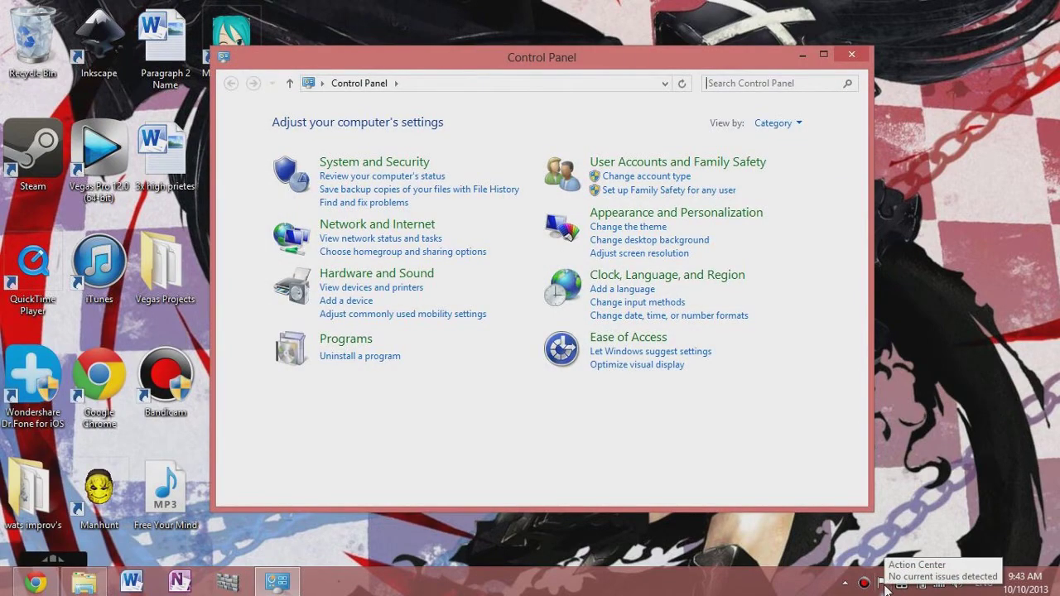
left_click(883, 584)
left_click(837, 442)
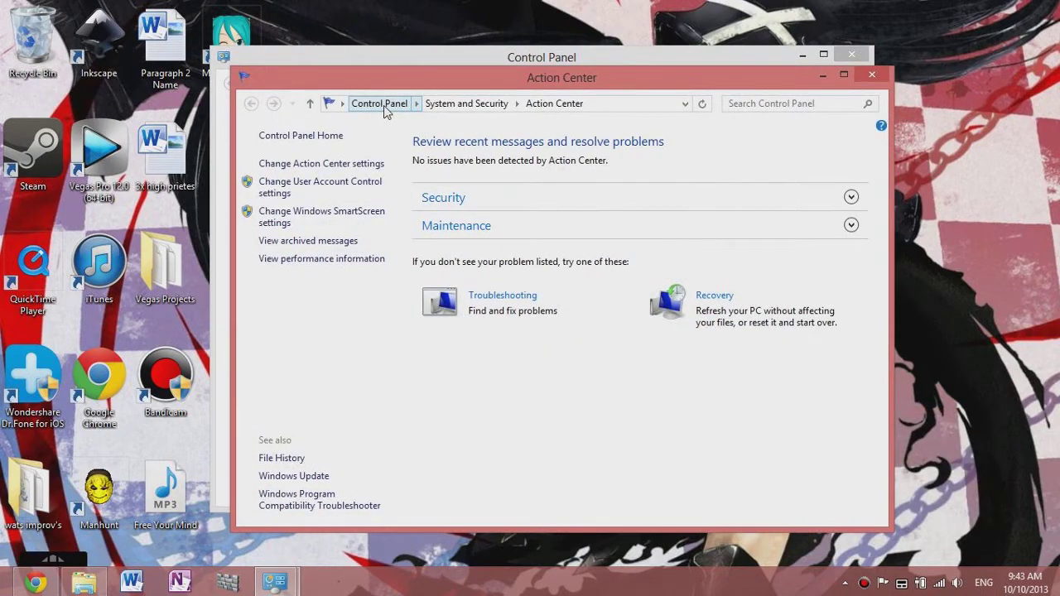
left_click(872, 77)
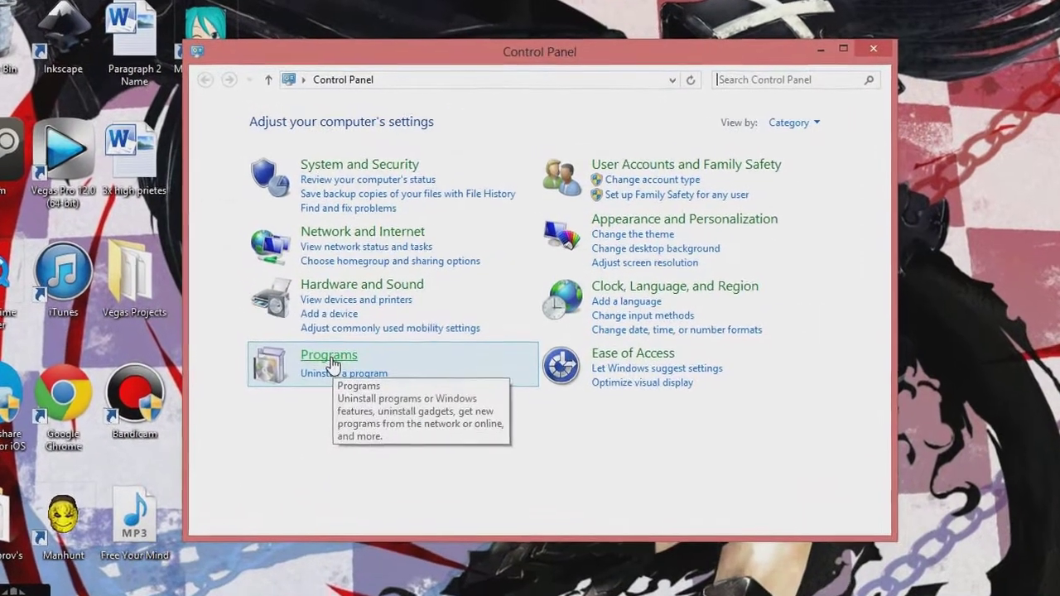
Launch the Program Compatibility Troubleshooter for programs made for previous versions of Windows and go to its program selection.
left_click(344, 344)
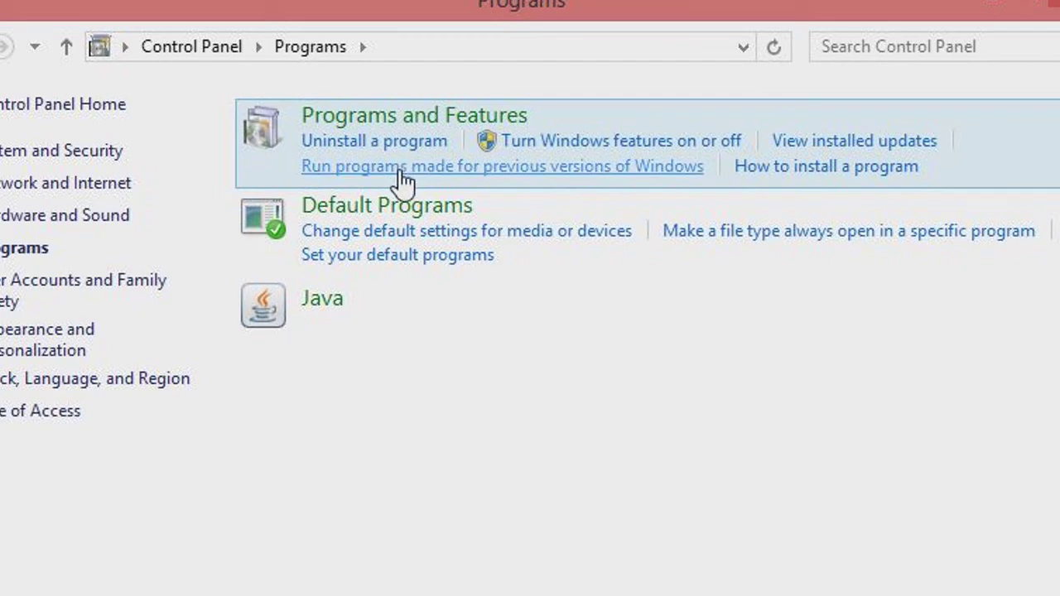
left_click(500, 172)
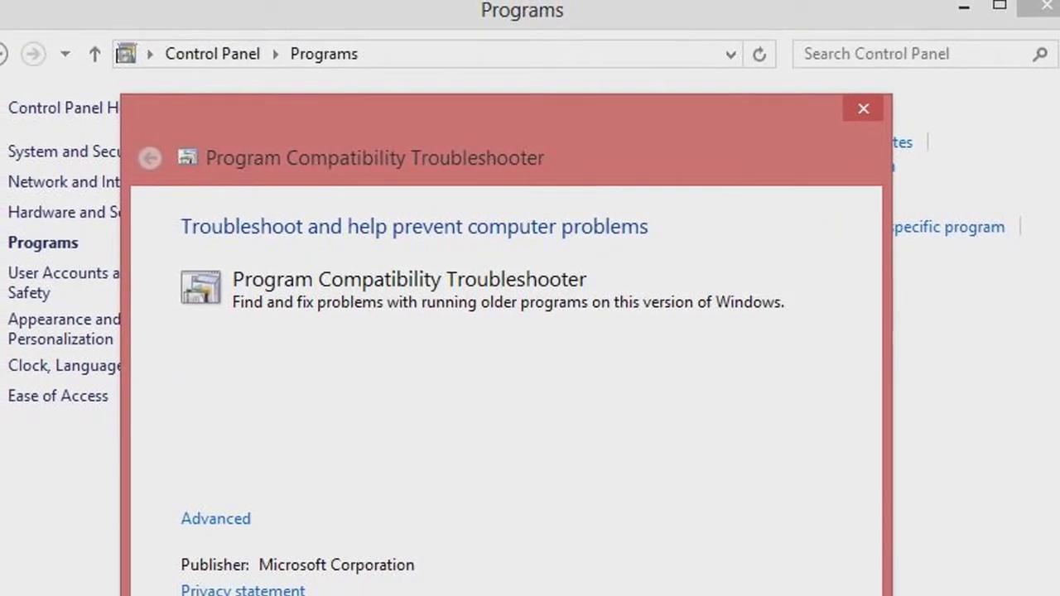
key("Return")
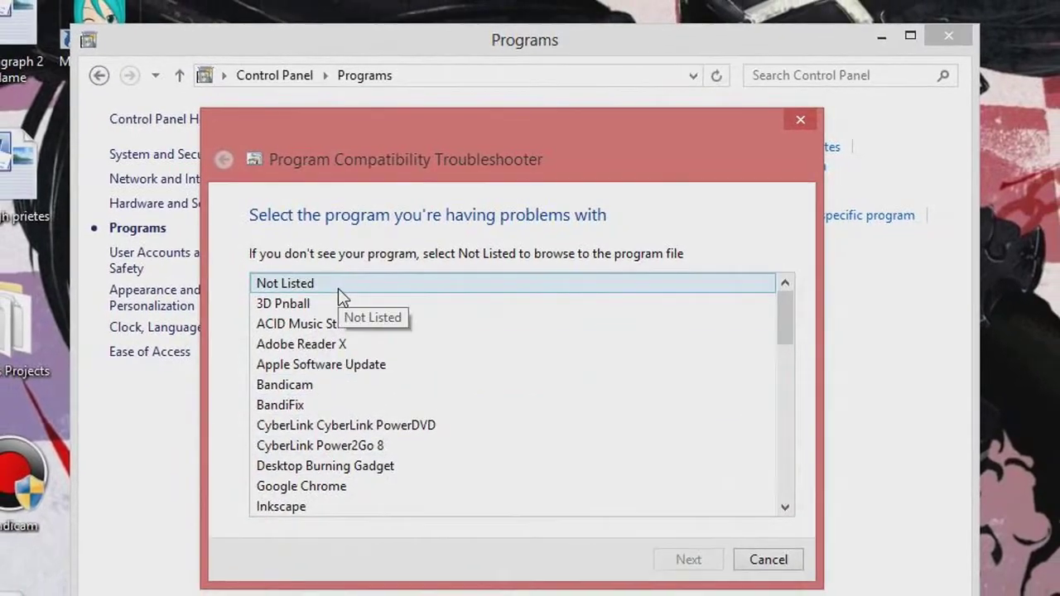
Choose Not Listed as the problem program and set its file location to dxwebsetup.exe in the Downloads folder.
left_click(332, 290)
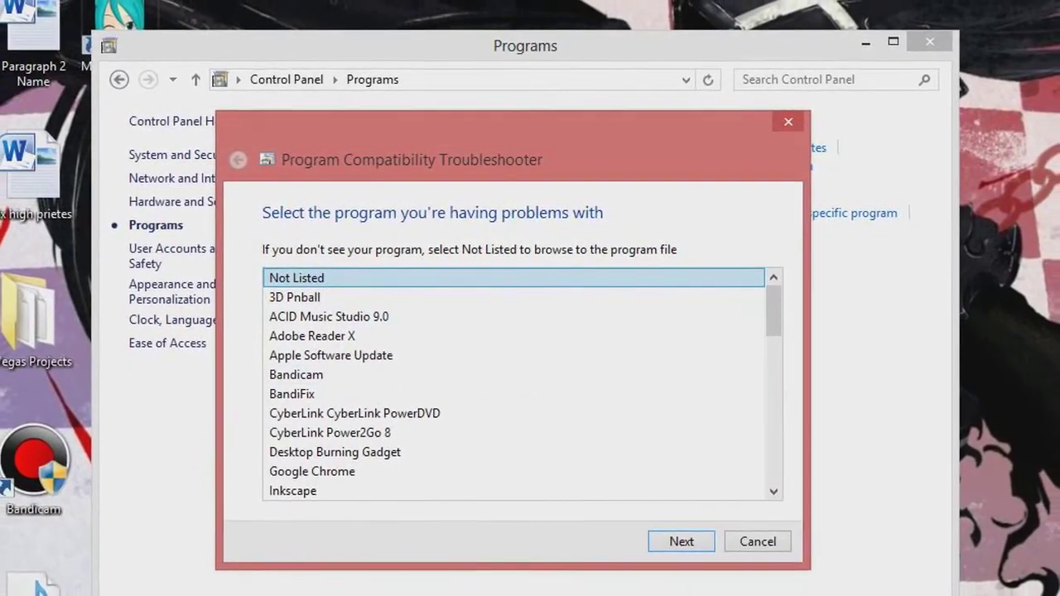
left_click(679, 537)
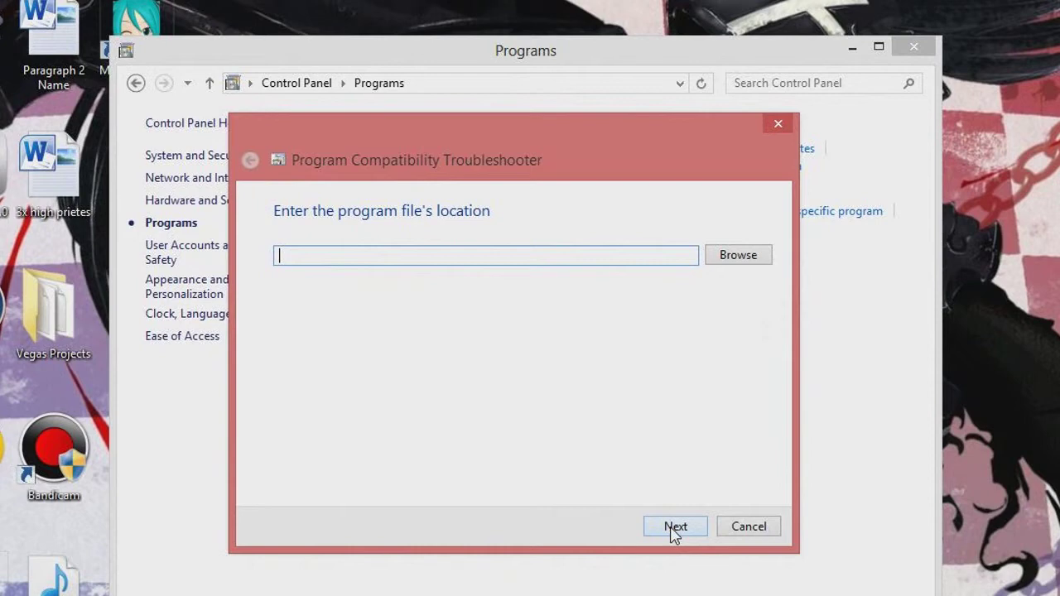
left_click(721, 257)
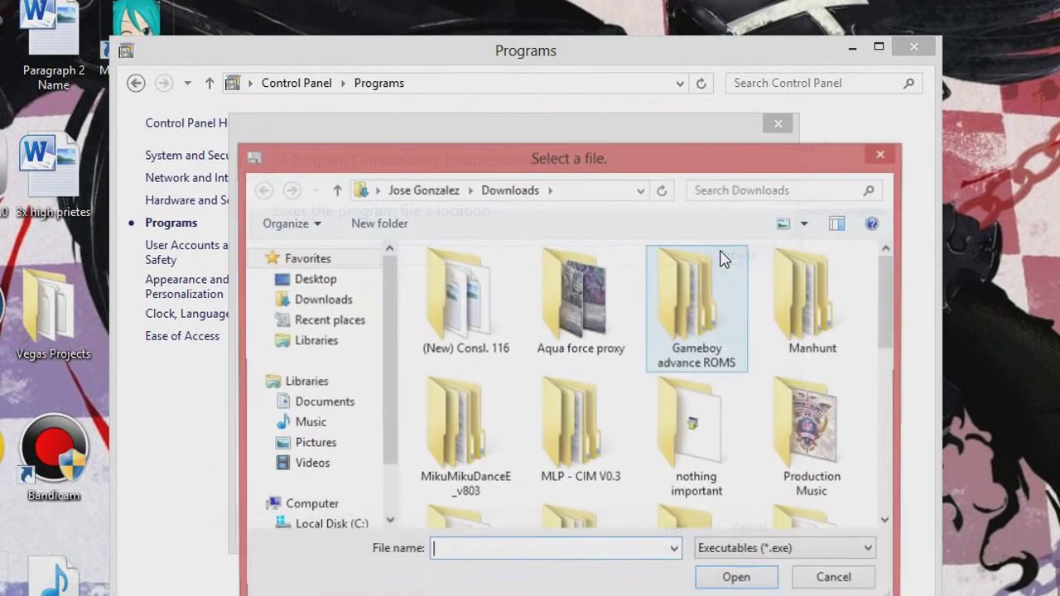
left_click(328, 308)
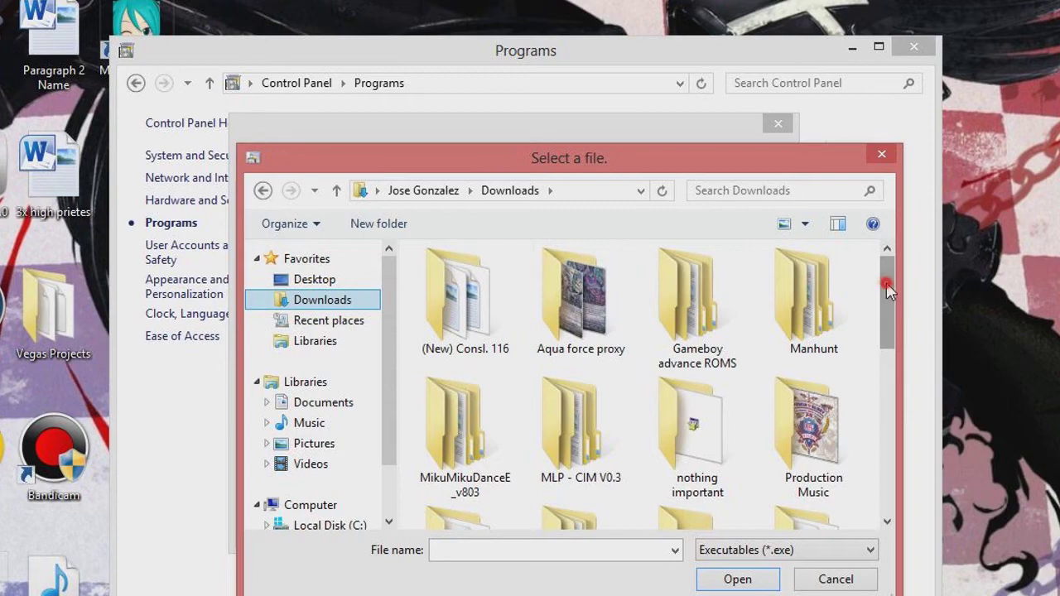
left_click_drag(886, 288, 882, 381)
left_click(700, 414)
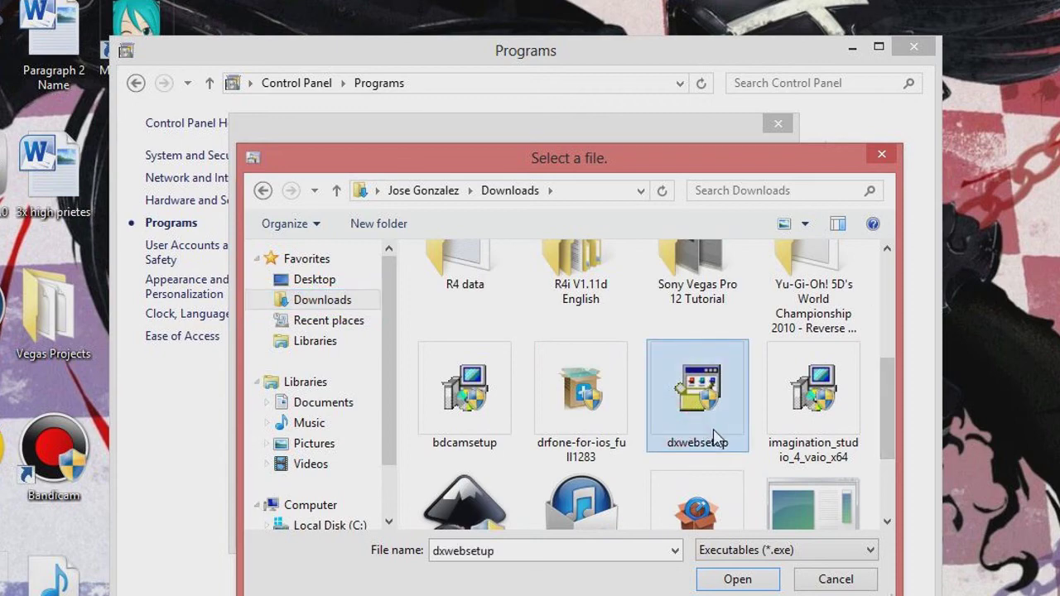
left_click(733, 580)
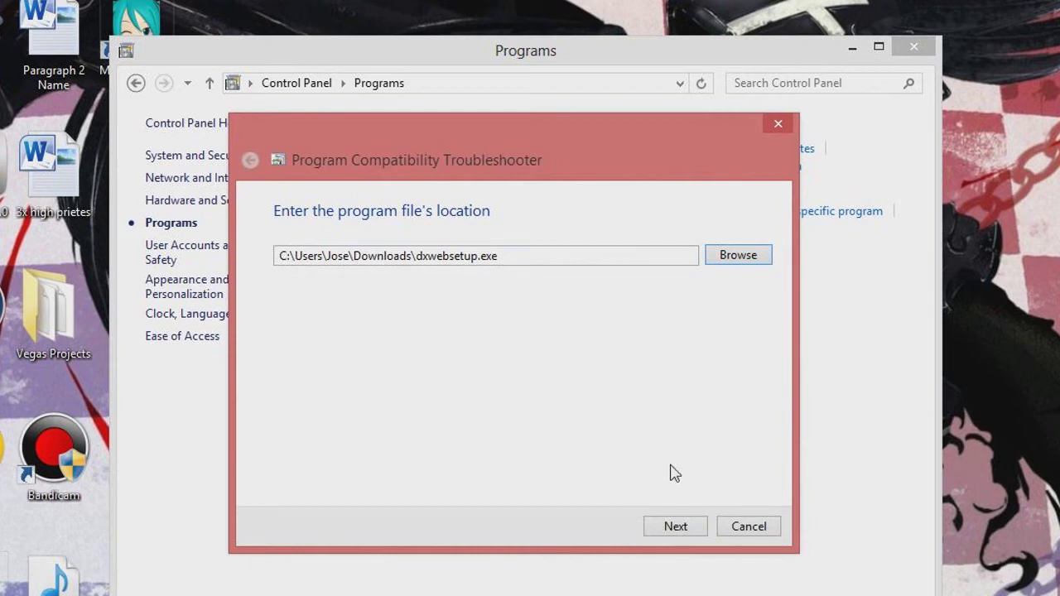
Try the recommended compatibility settings on dxwebsetup, cancel the troubleshooter and close the Programs window.
left_click(675, 529)
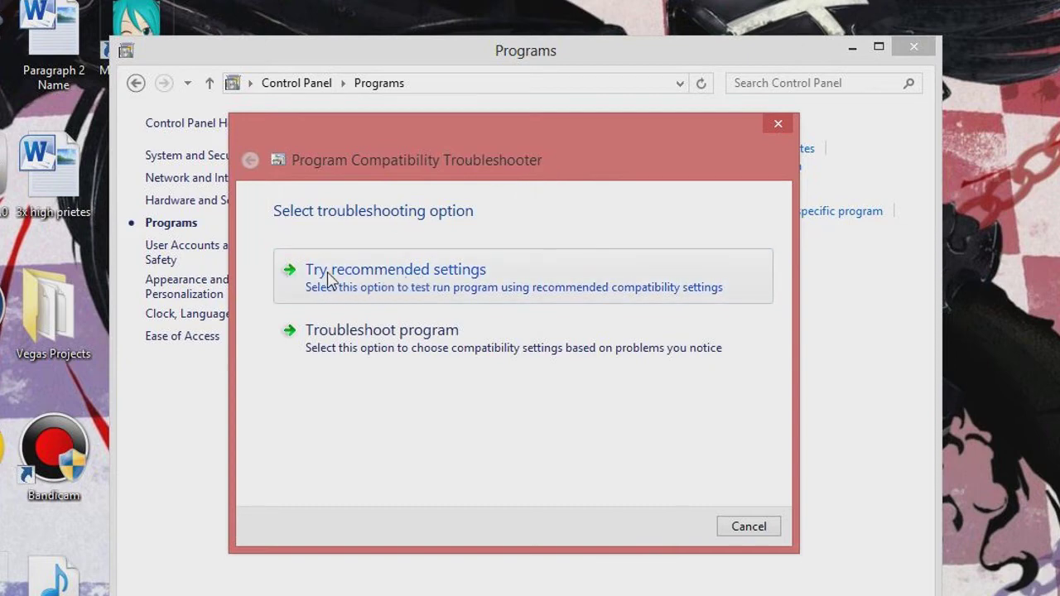
left_click(328, 276)
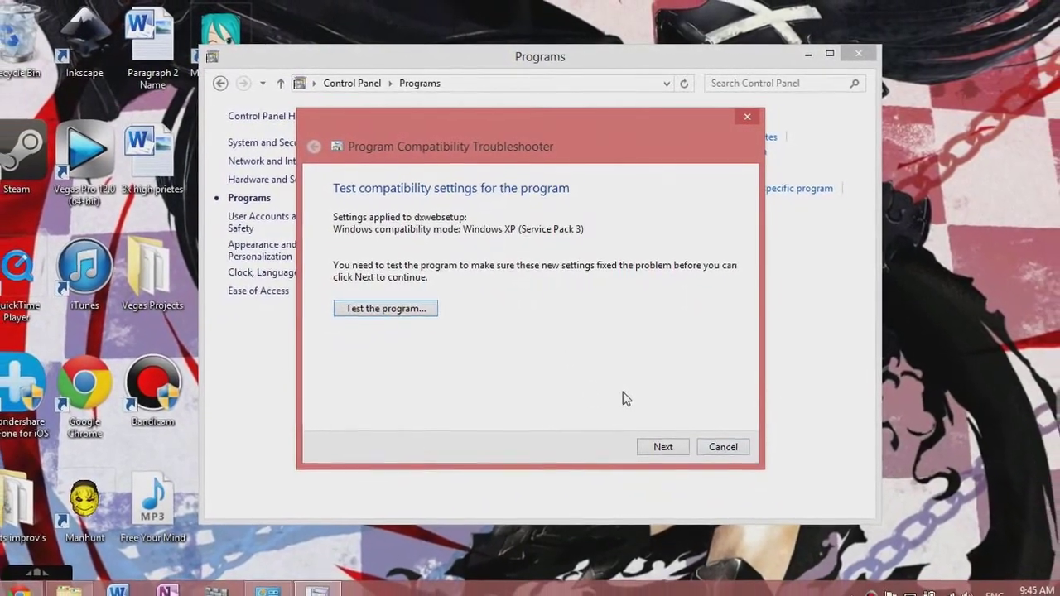
left_click(714, 441)
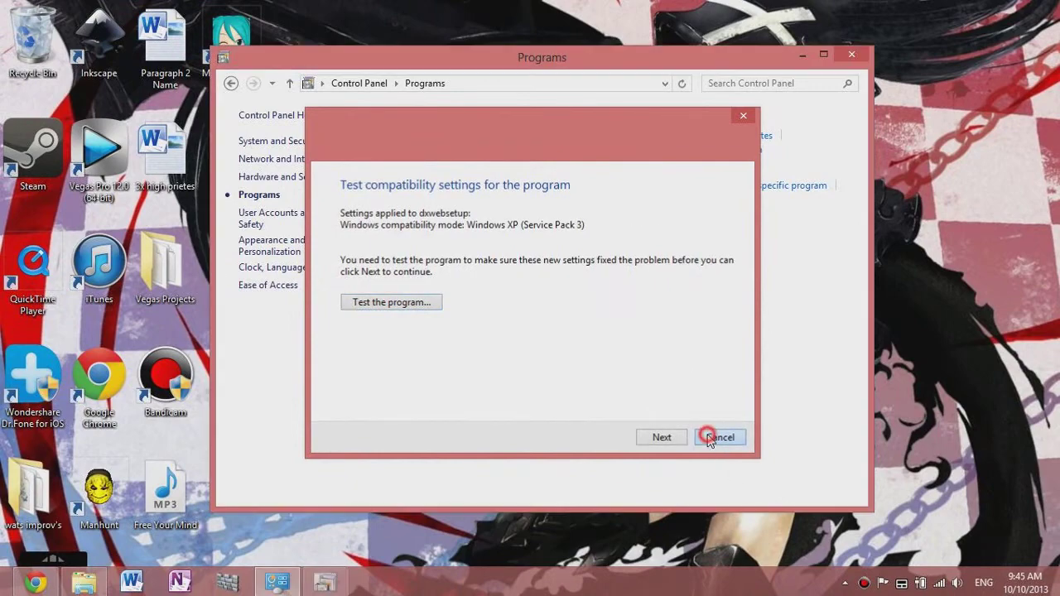
left_click(850, 56)
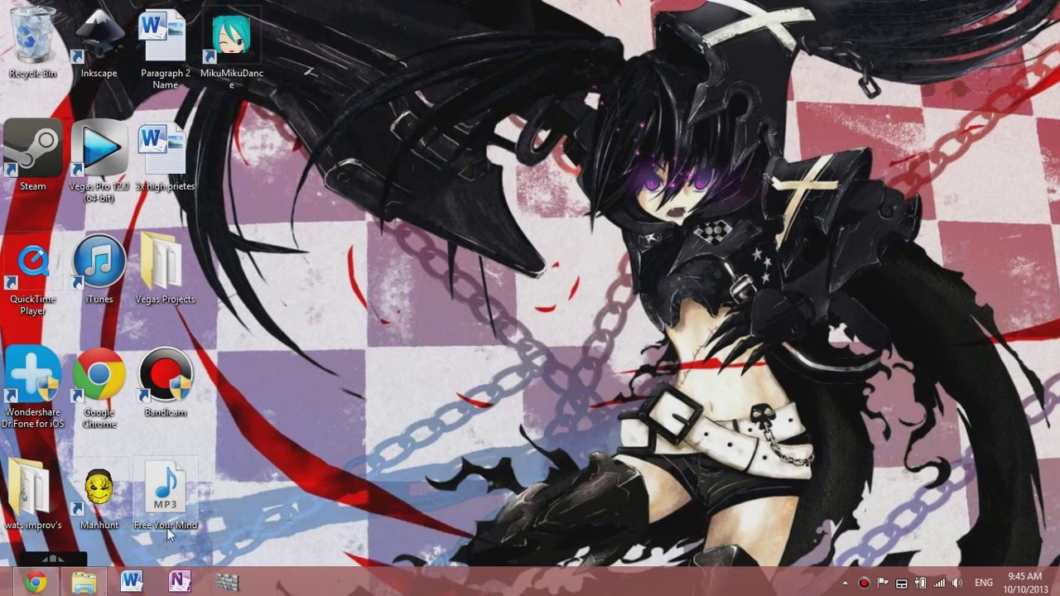
Open the extracted MikuMikuDanceE_v803 folder in Downloads, enter its inner folder of the same name and launch MikuMikuDance.
left_click(83, 582)
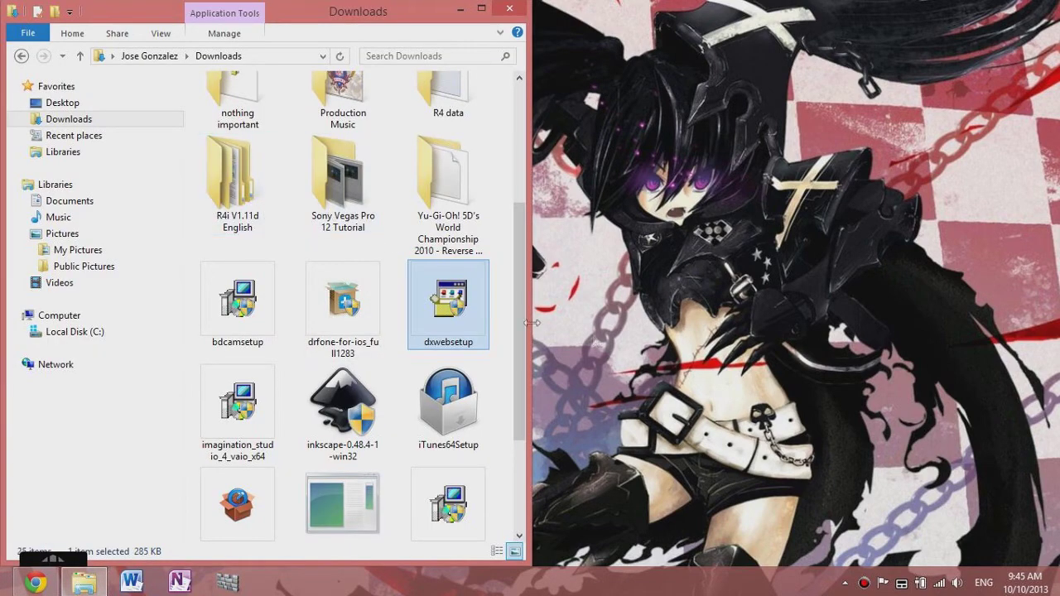
left_click_drag(524, 283, 526, 174)
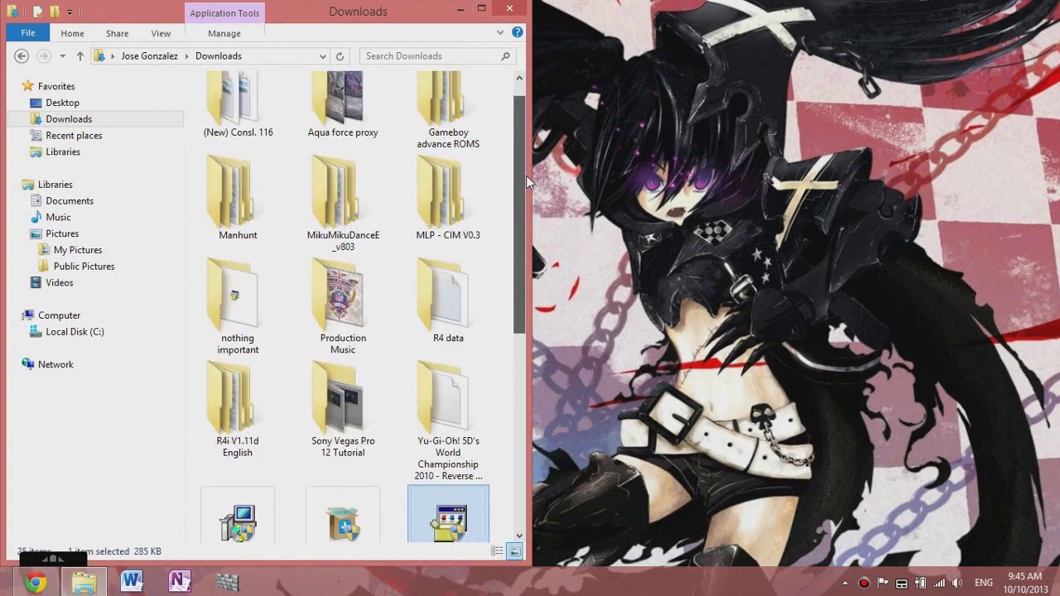
double_click(369, 200)
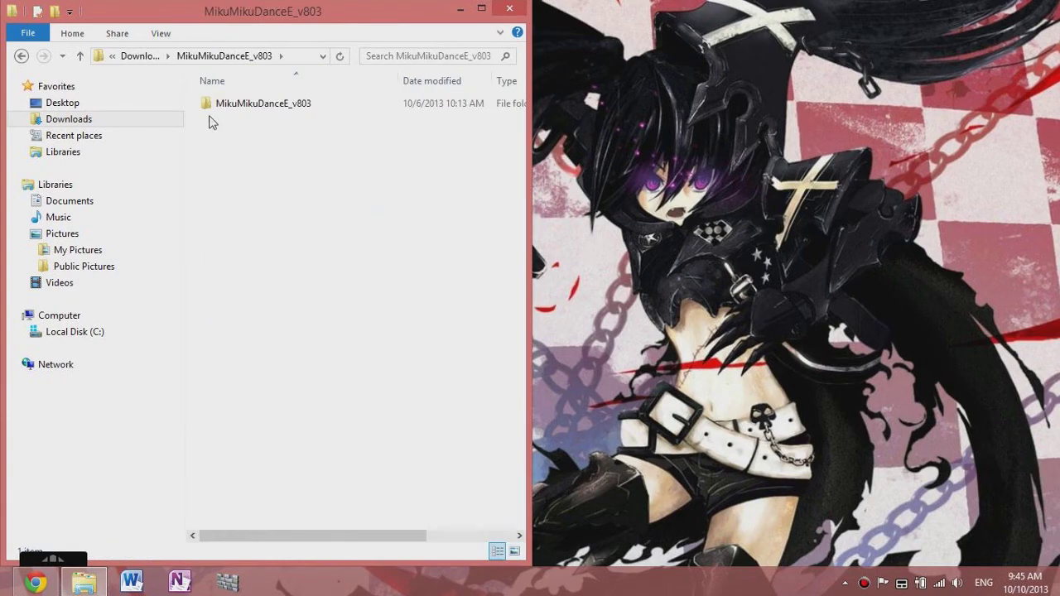
double_click(264, 112)
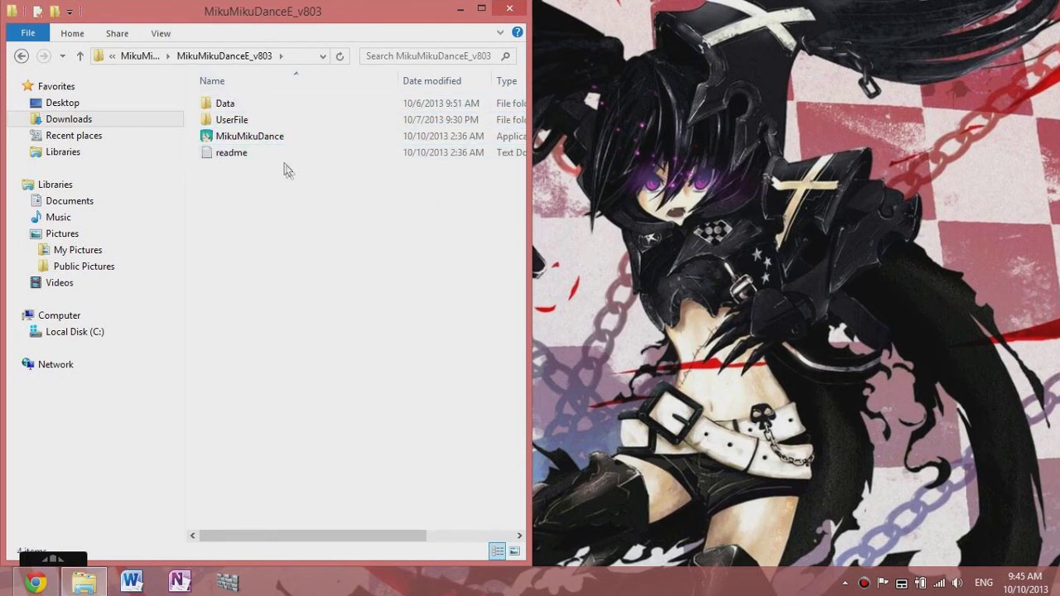
left_click(255, 143)
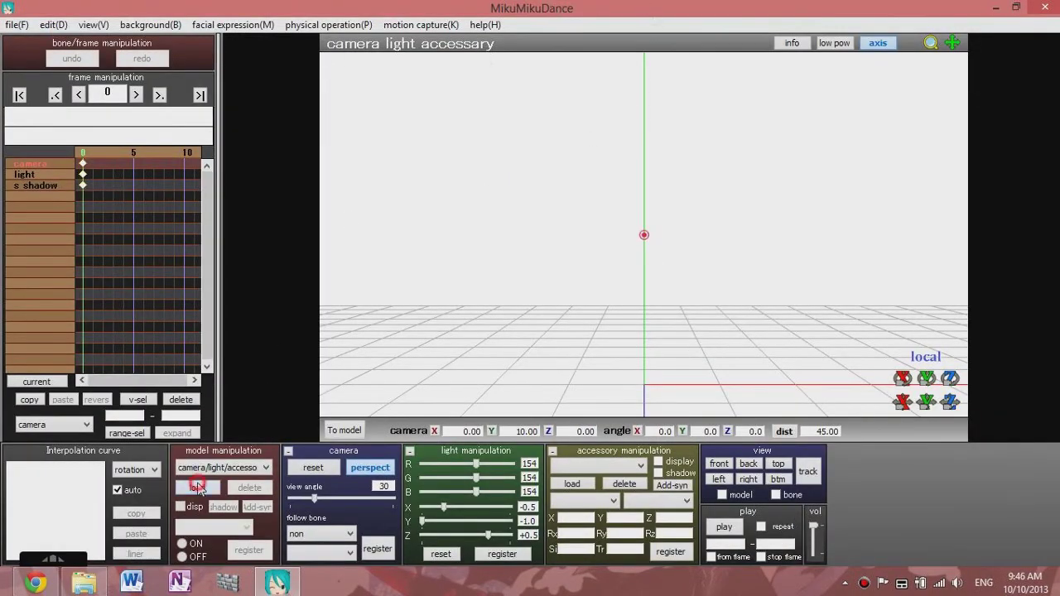
Load the Miku_Hatsune_Ver2.pmd model into the scene and dismiss its model information.
left_click(197, 489)
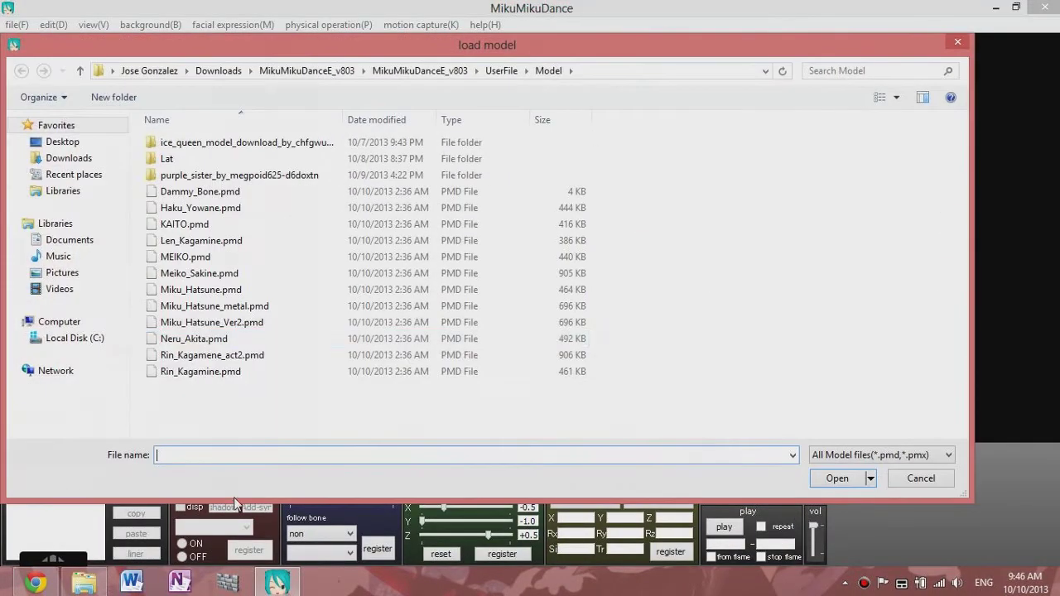
left_click(207, 322)
left_click(836, 478)
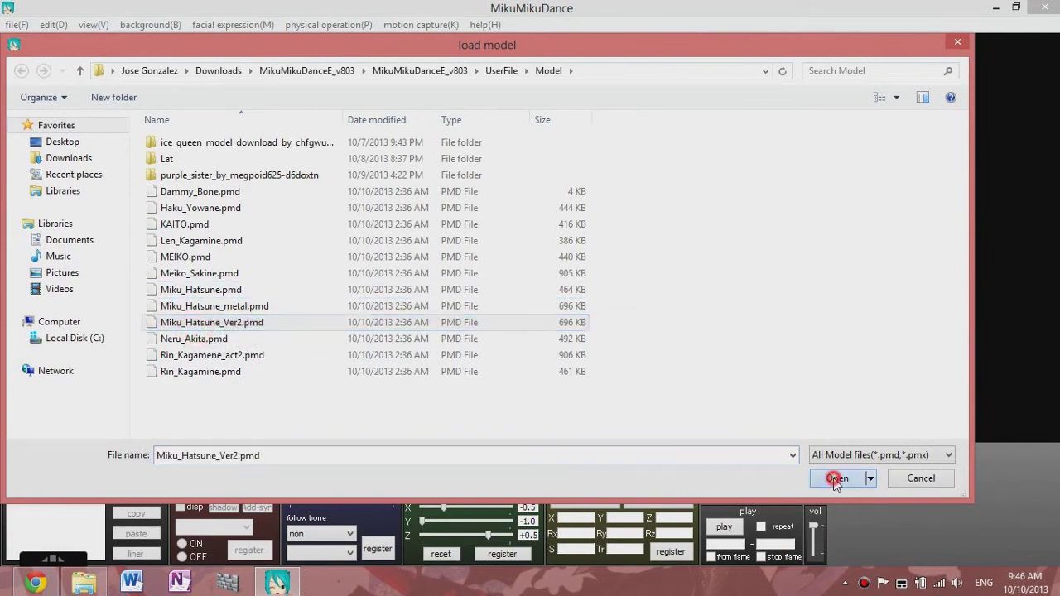
left_click(549, 359)
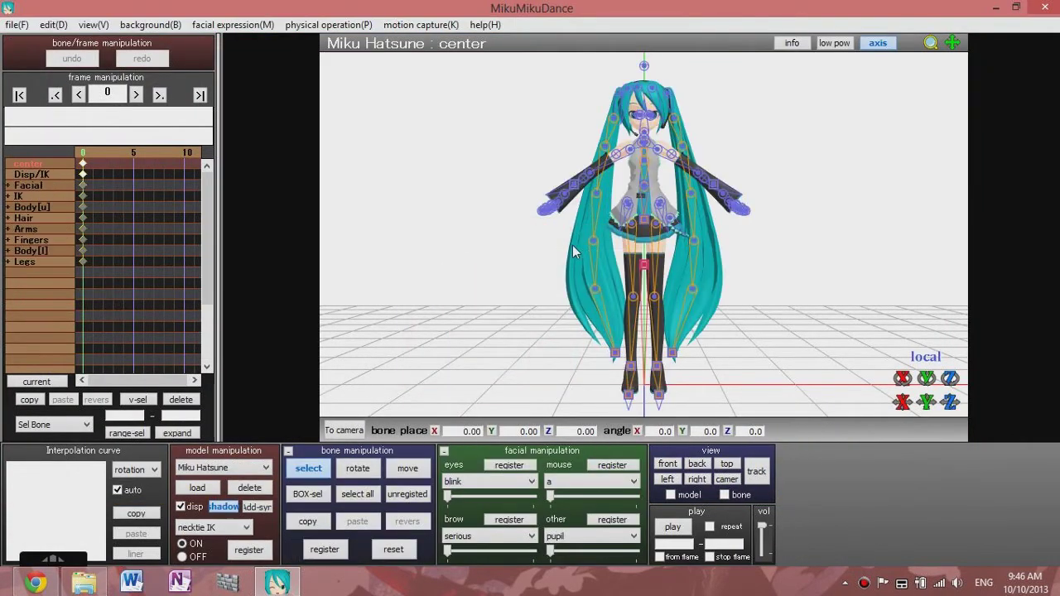
Inspect the Miku model from an angle in bone rotate mode and minimize both MikuMikuDance and its folder window.
left_click(358, 468)
left_click_drag(592, 255, 544, 267)
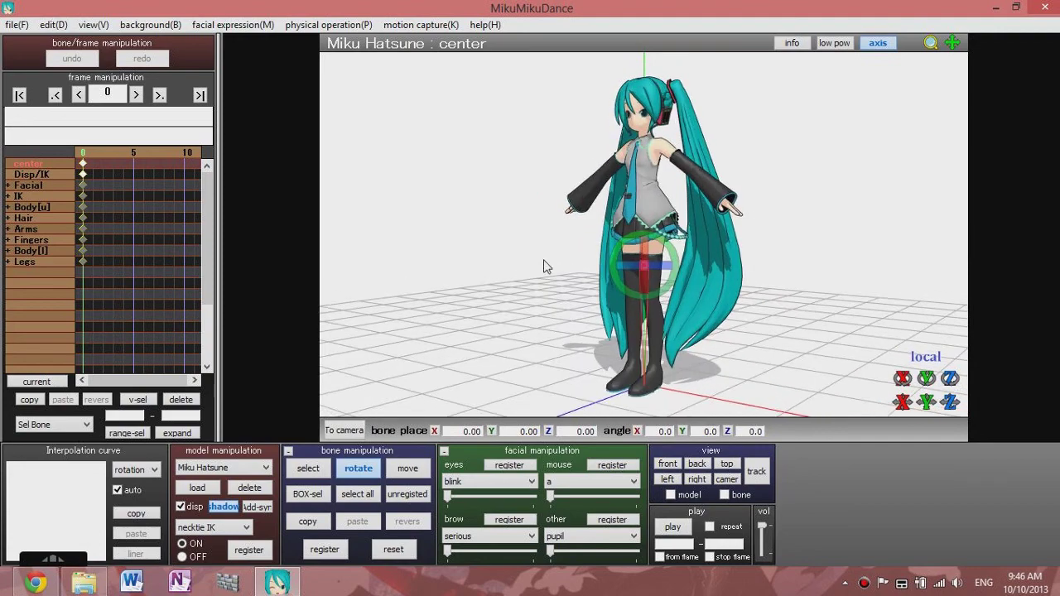
left_click(992, 7)
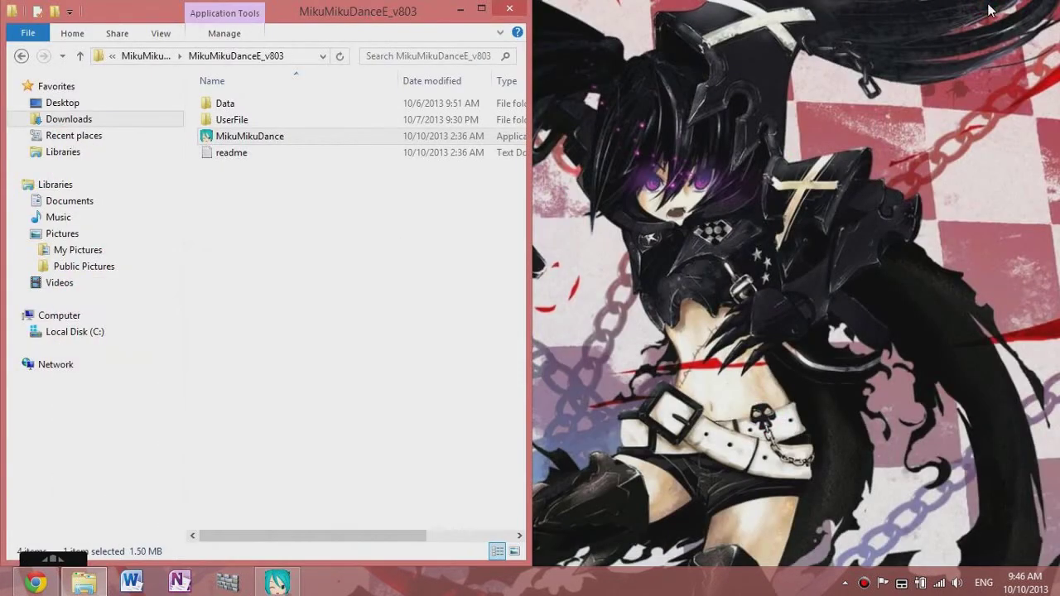
left_click(458, 9)
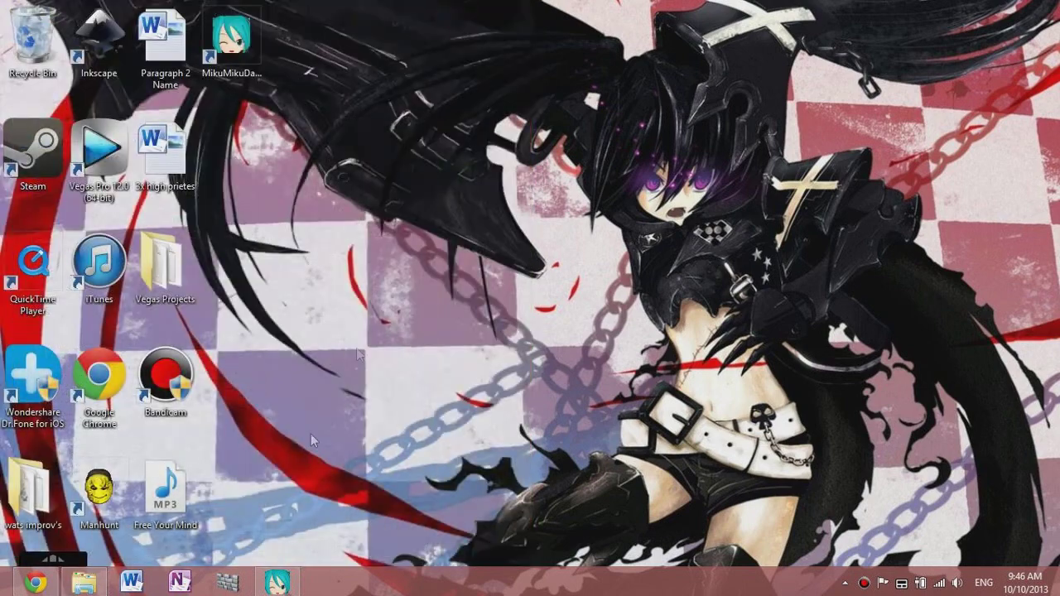
Switch to Chrome, review the VPVP MikuMikuDance page and Microsoft's DirectX End-User Runtime download page, and minimize the browser.
left_click(35, 582)
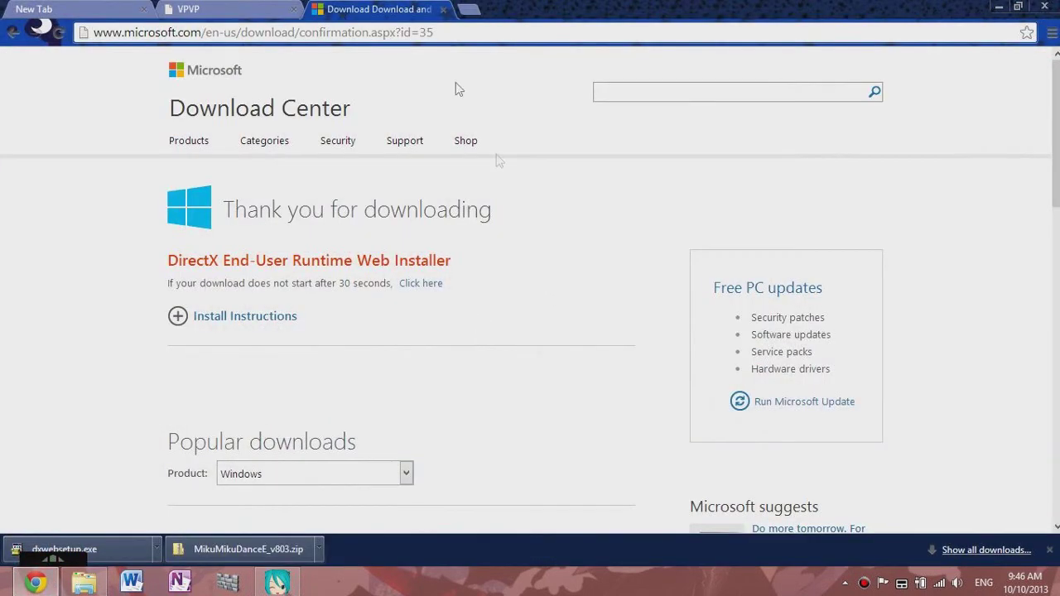
left_click(244, 9)
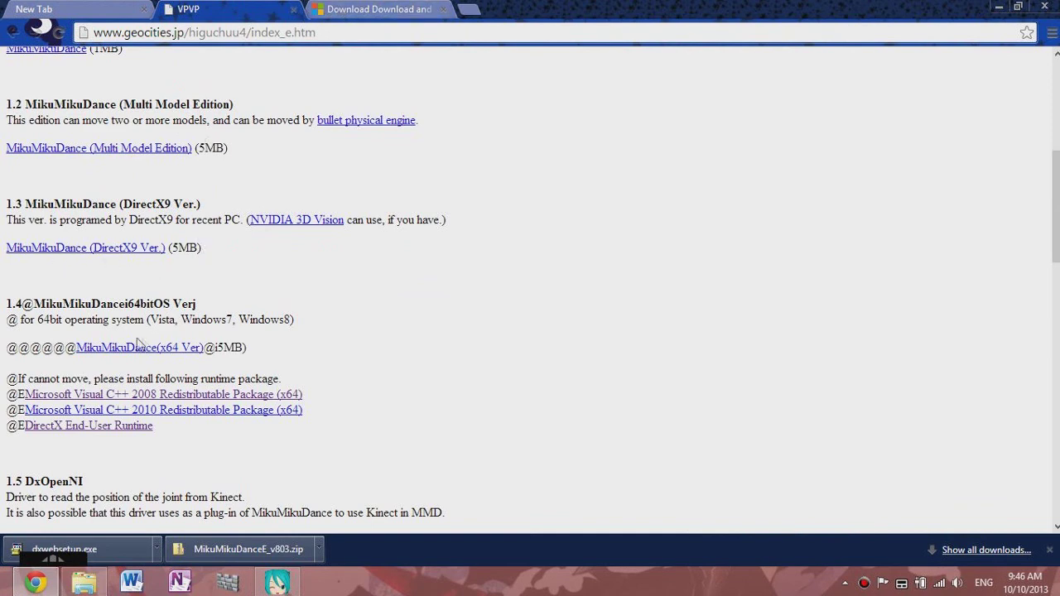
left_click(370, 9)
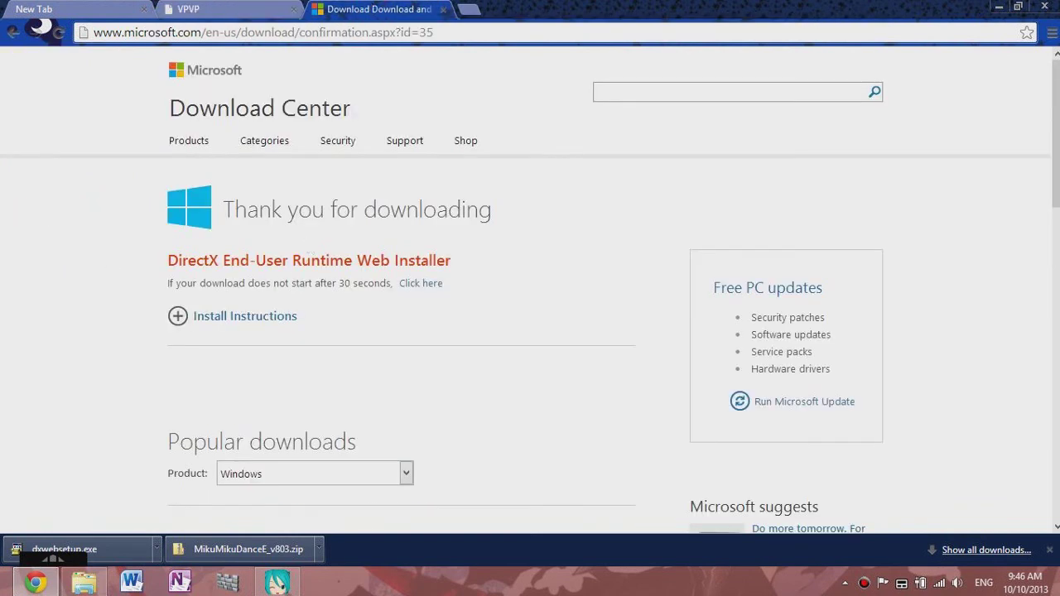
left_click(196, 9)
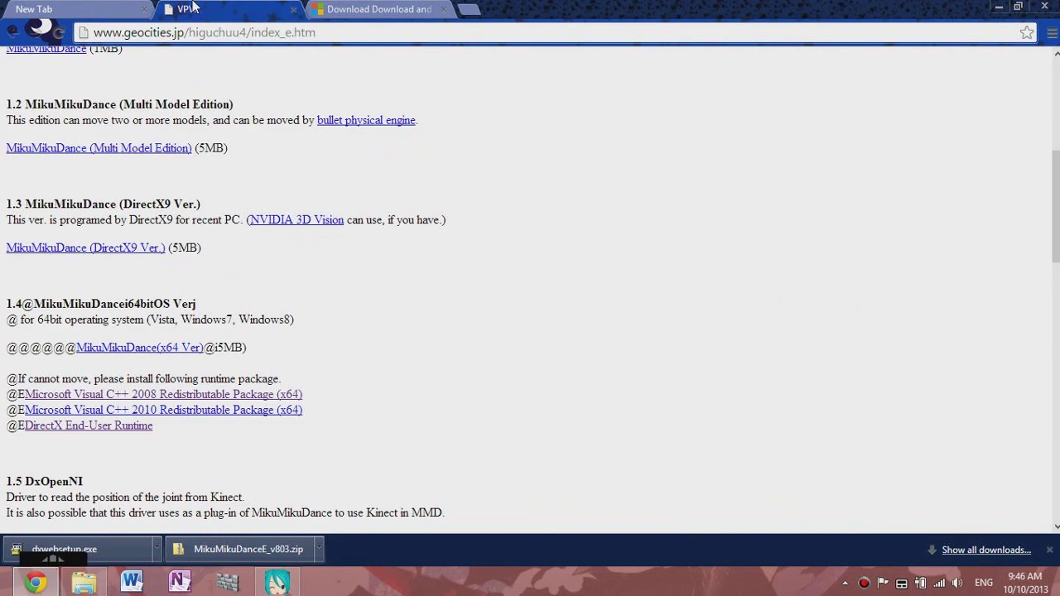
left_click(997, 8)
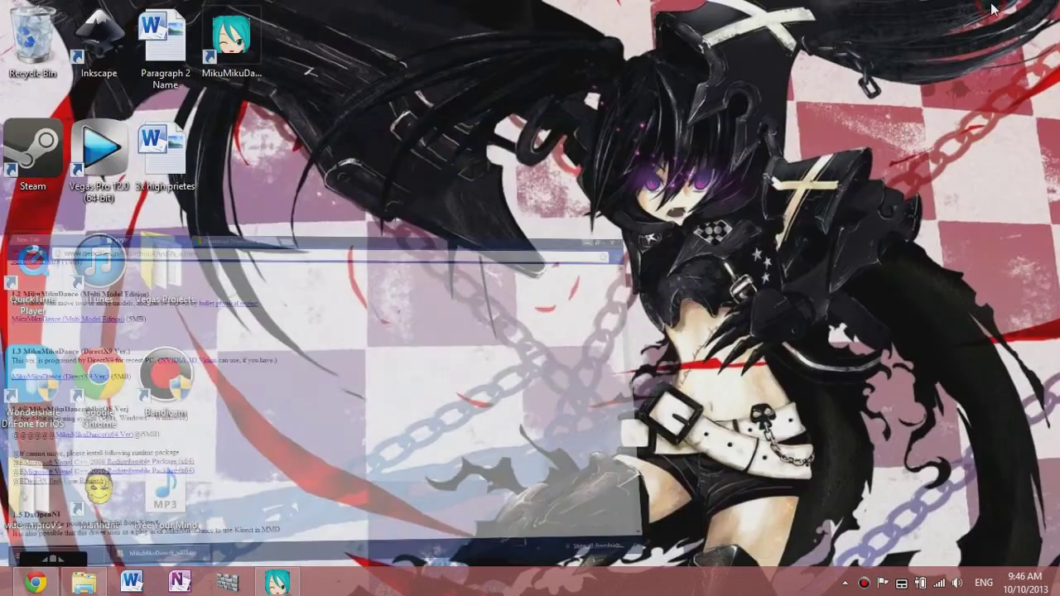